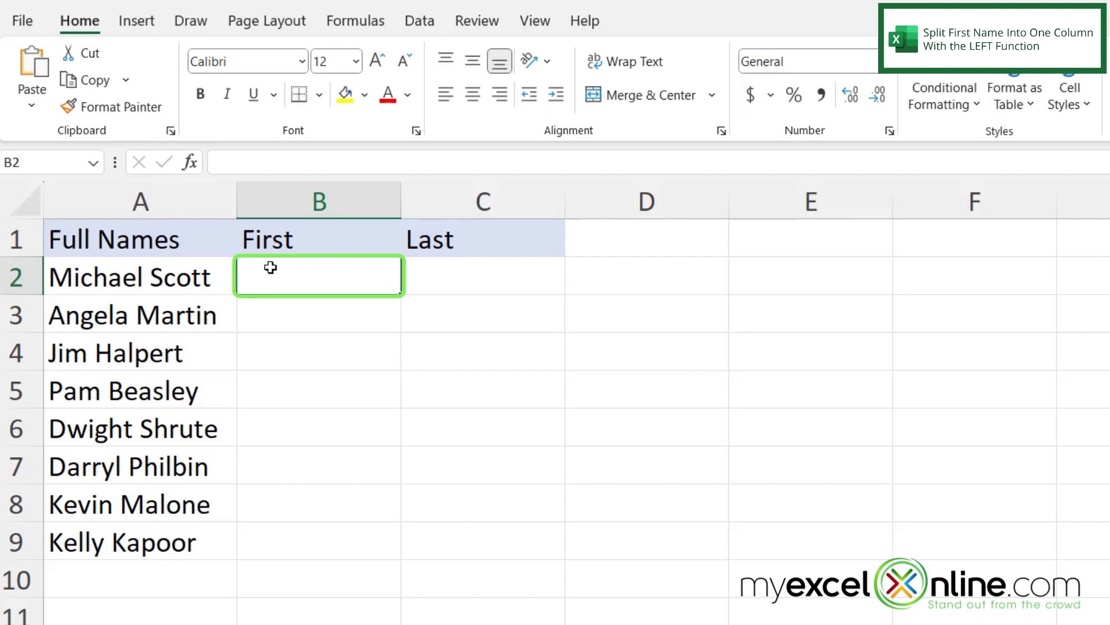
Step: Enter =LEFT(A2,FIND(" ",A2)) in cell B2 to extract the first name from A2
type("=")
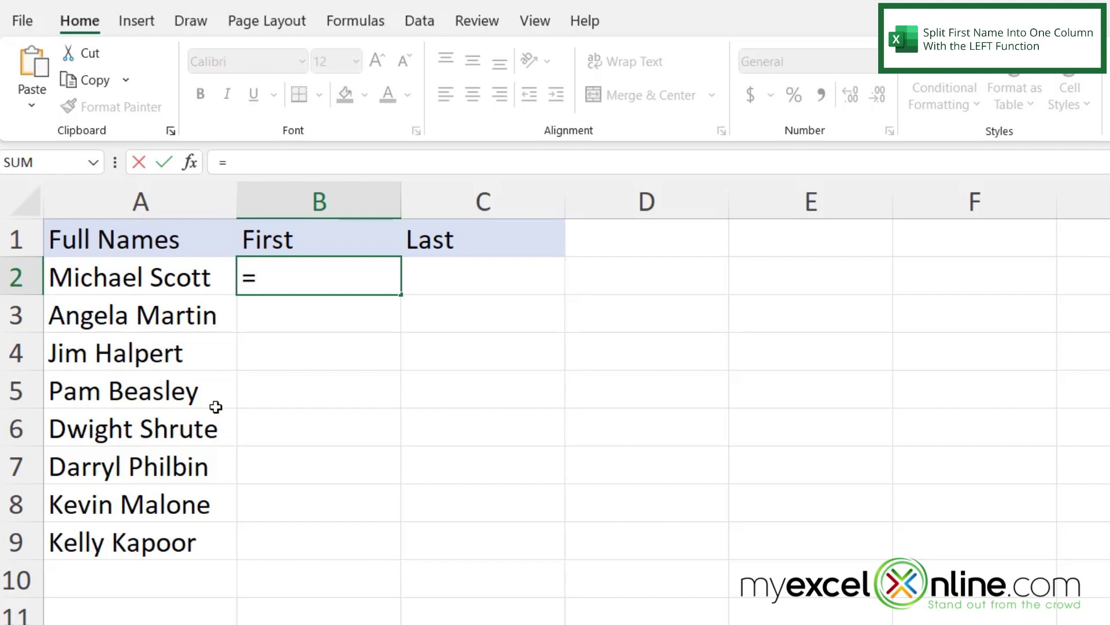
type("left")
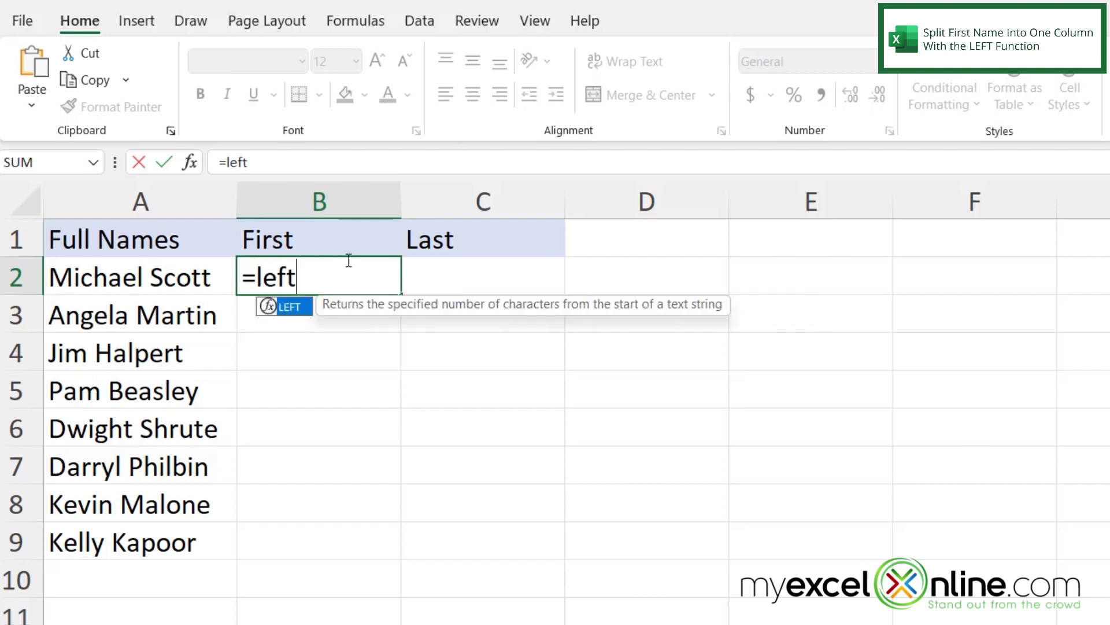
type("(")
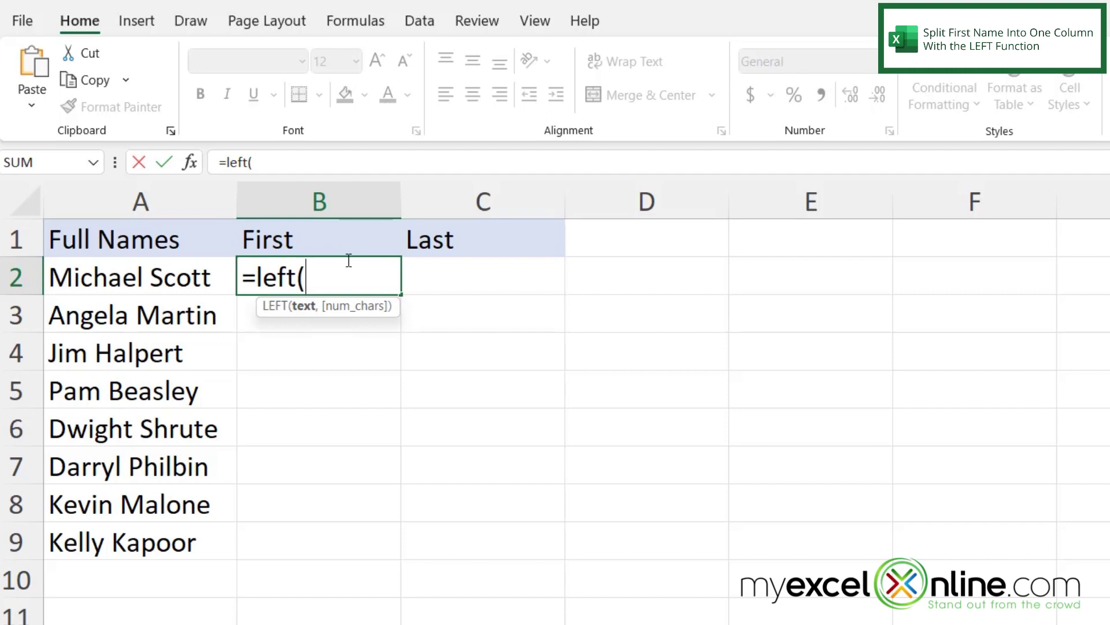
left_click(103, 277)
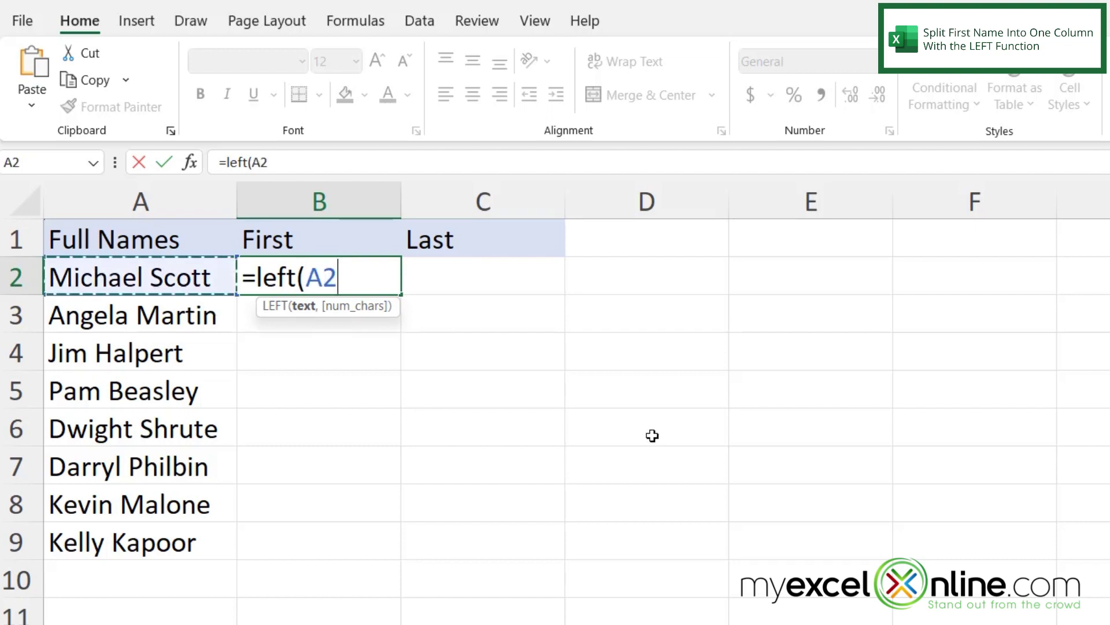
type(",")
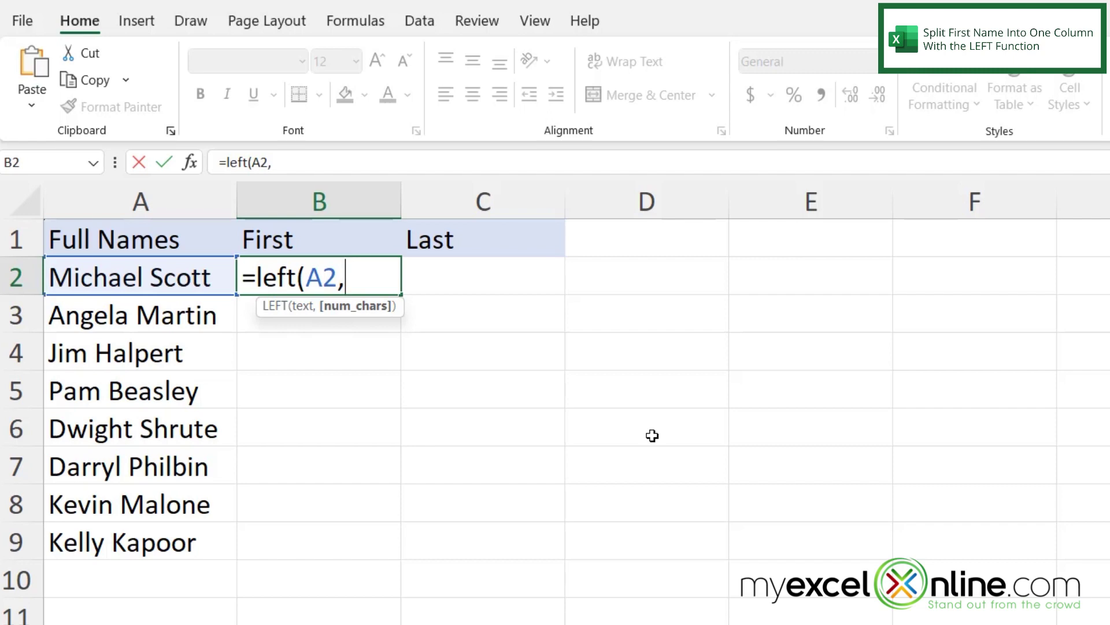
type("f")
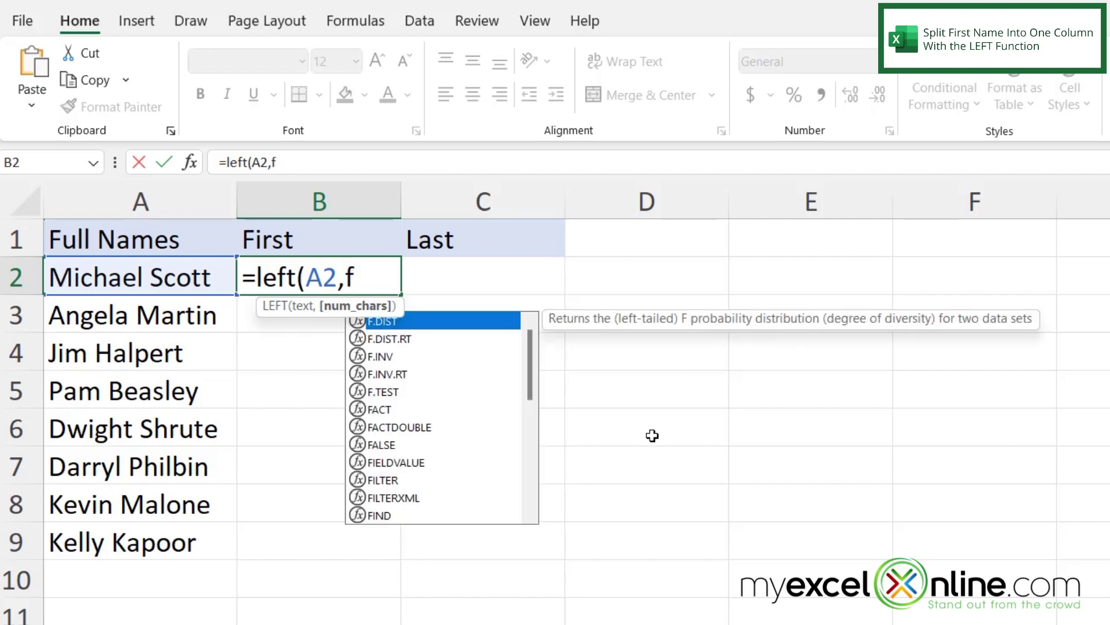
type("ind(")
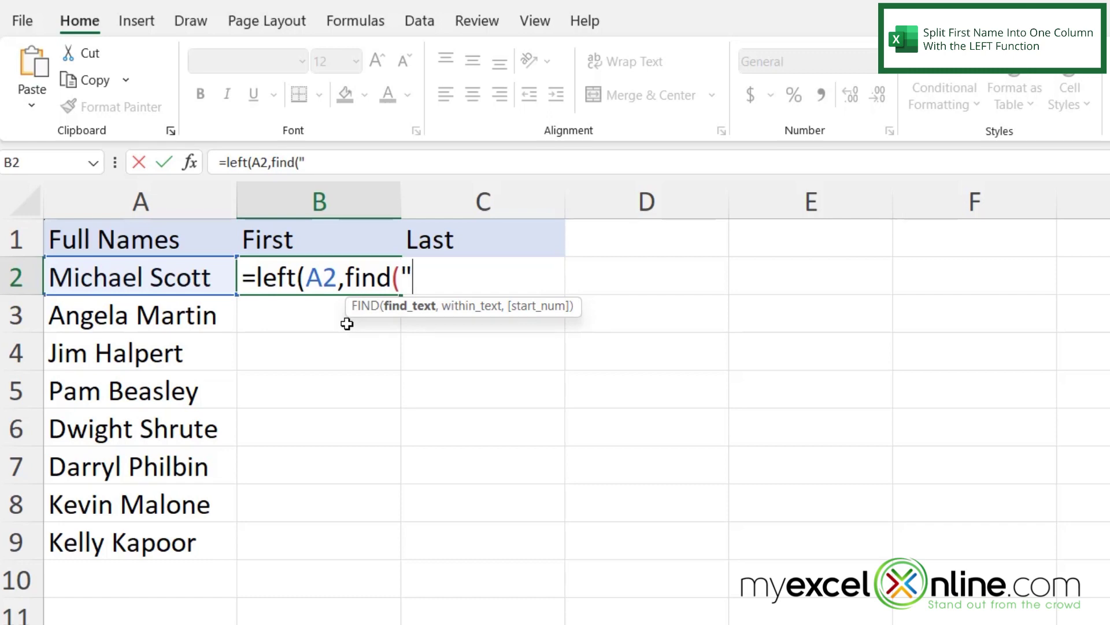
type("\",")
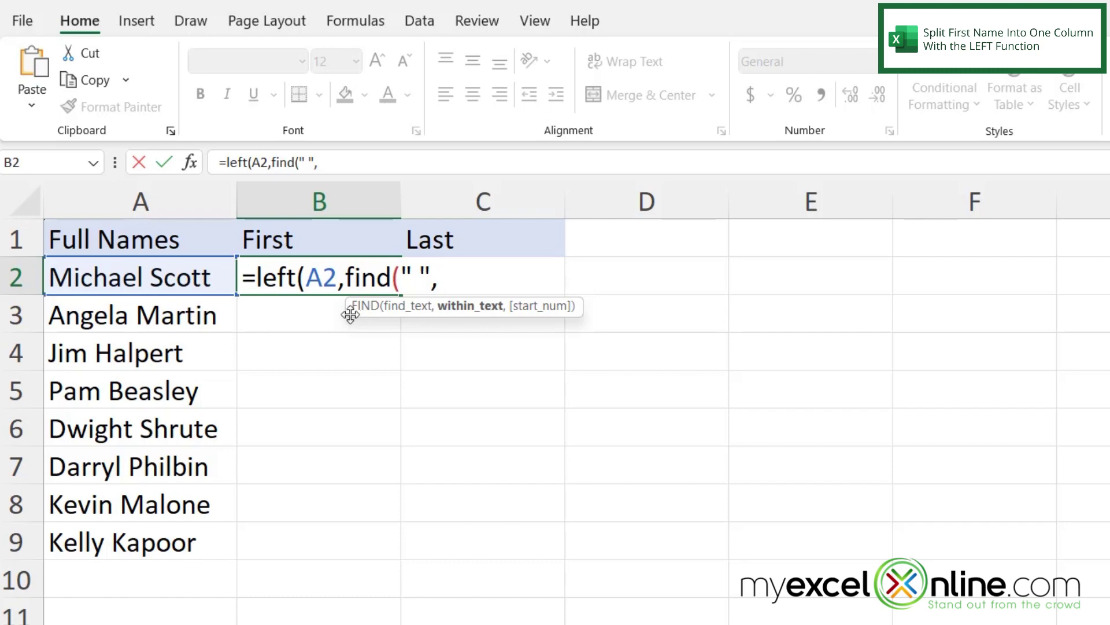
left_click(102, 277)
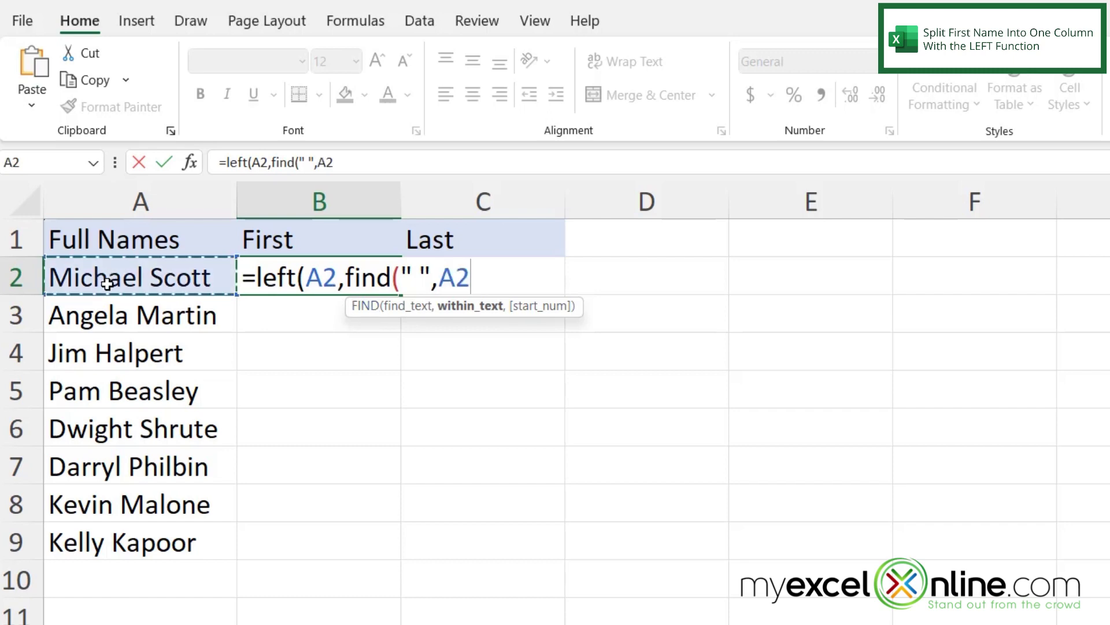
type(")")
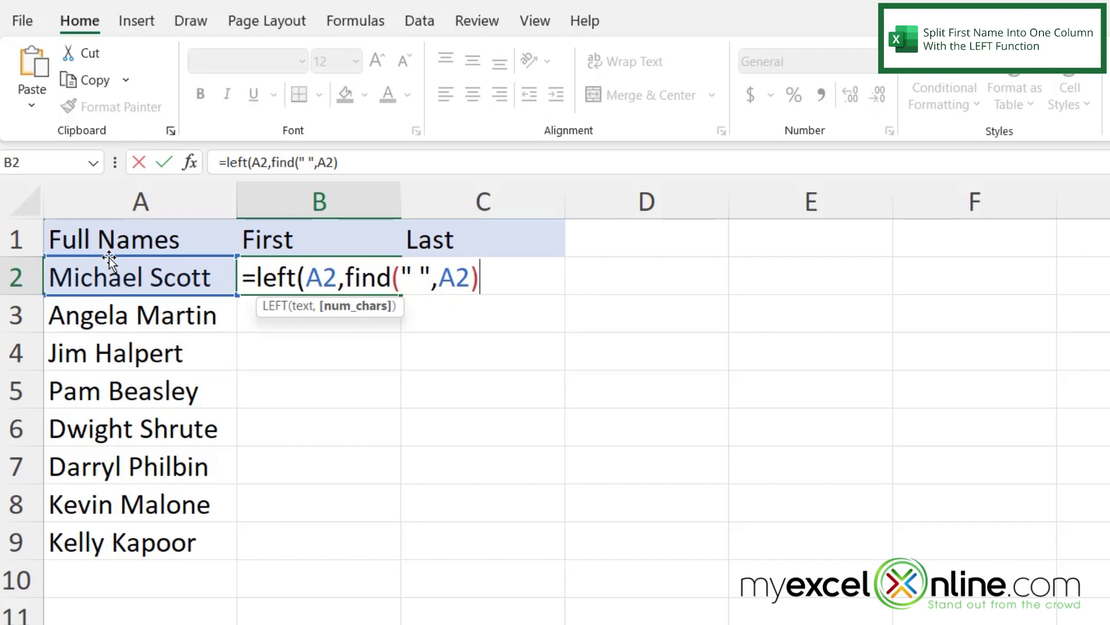
type(")")
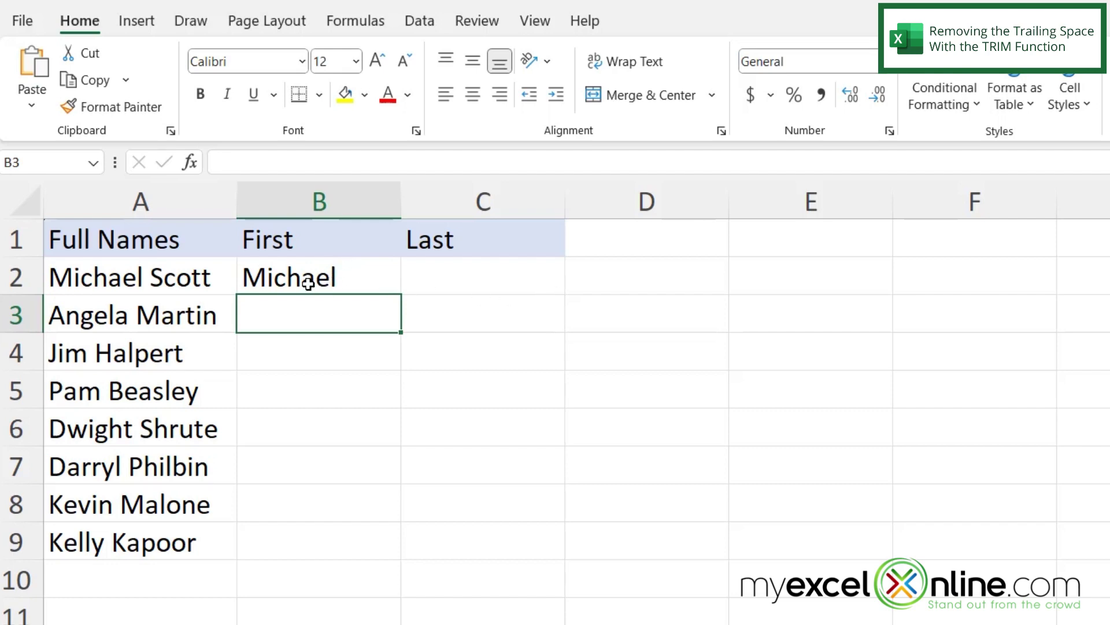
Step: Enter =RIGHT(B2,1) in cell D2 to test the last character of the extracted first name
left_click(618, 281)
type("=right")
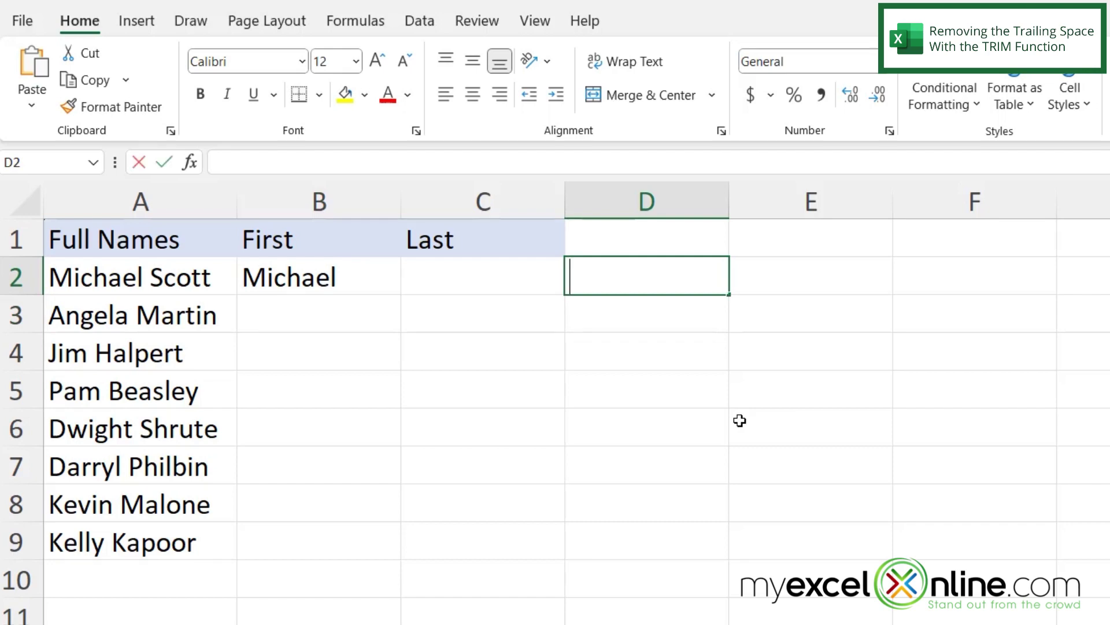
type("(")
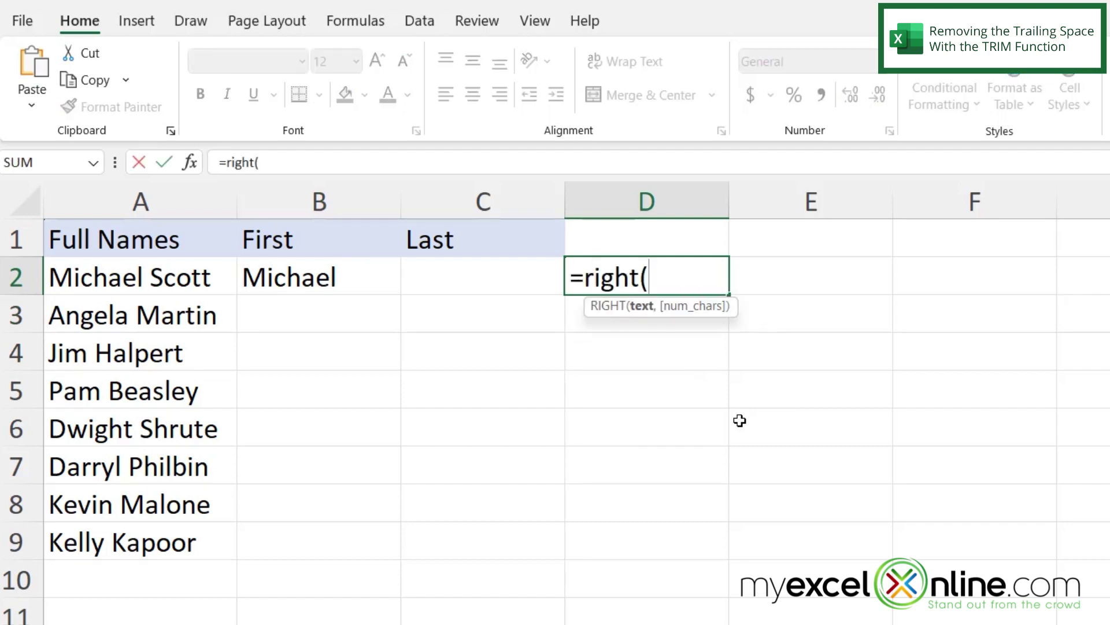
left_click(303, 279)
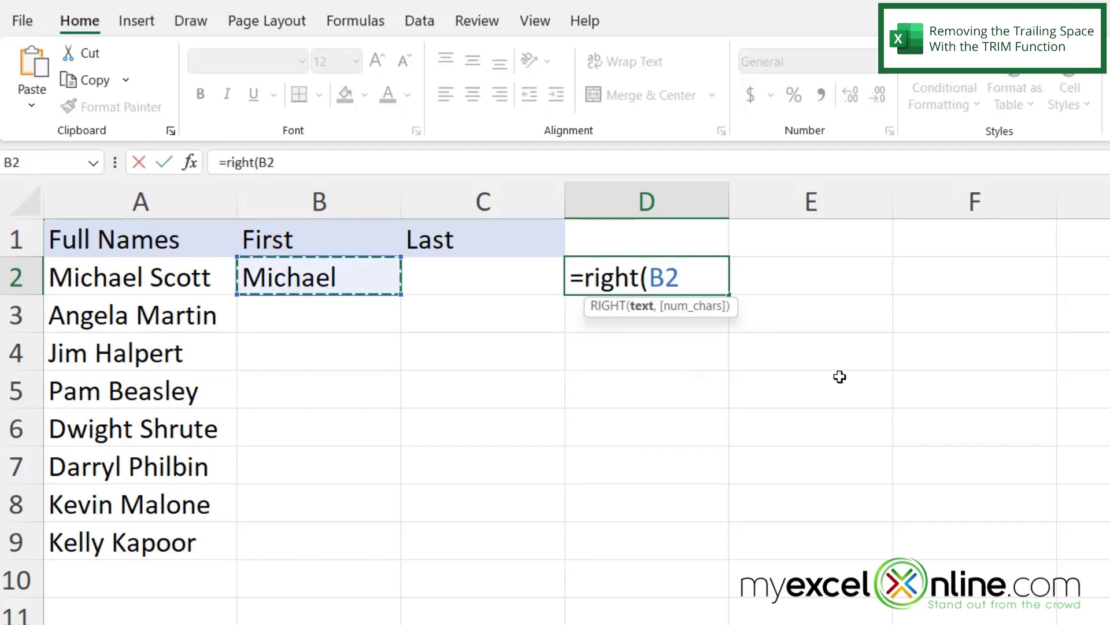
type(",1")
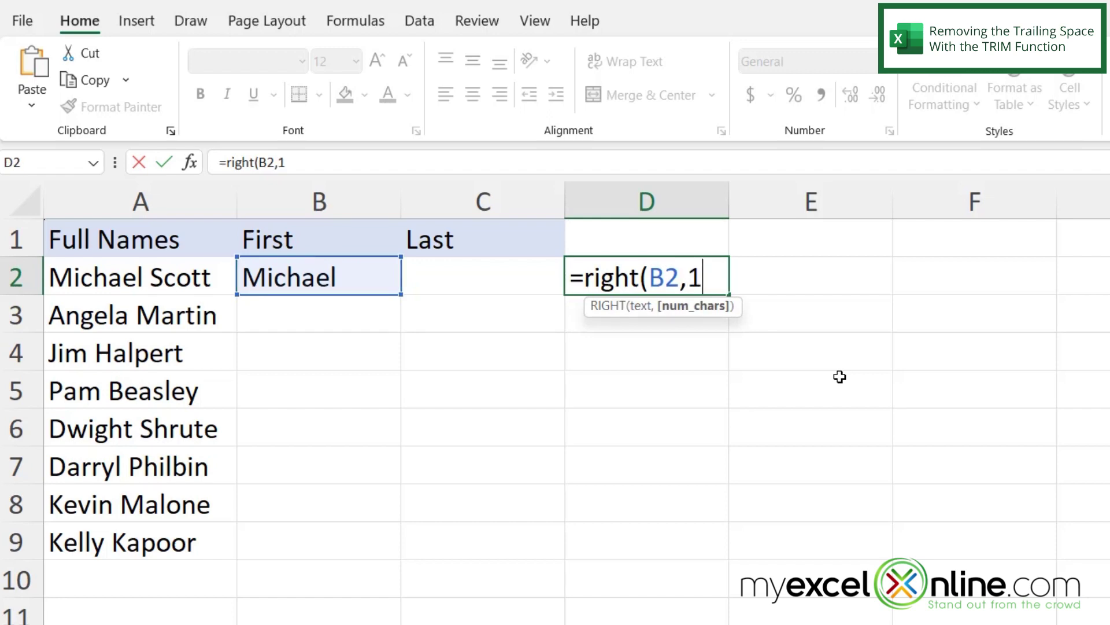
type(")")
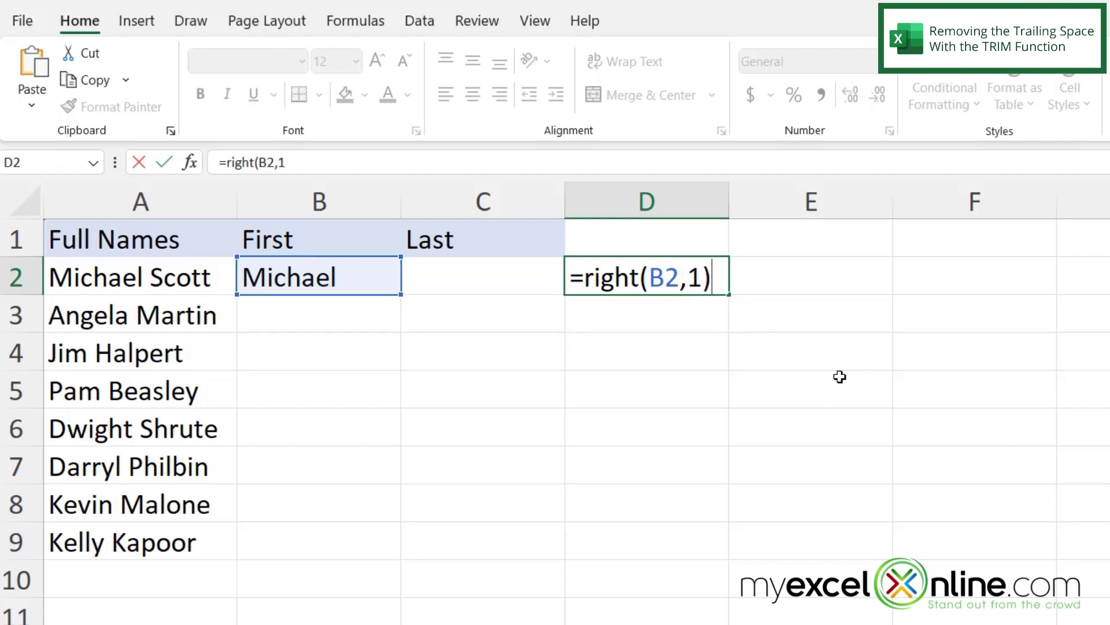
key("Return")
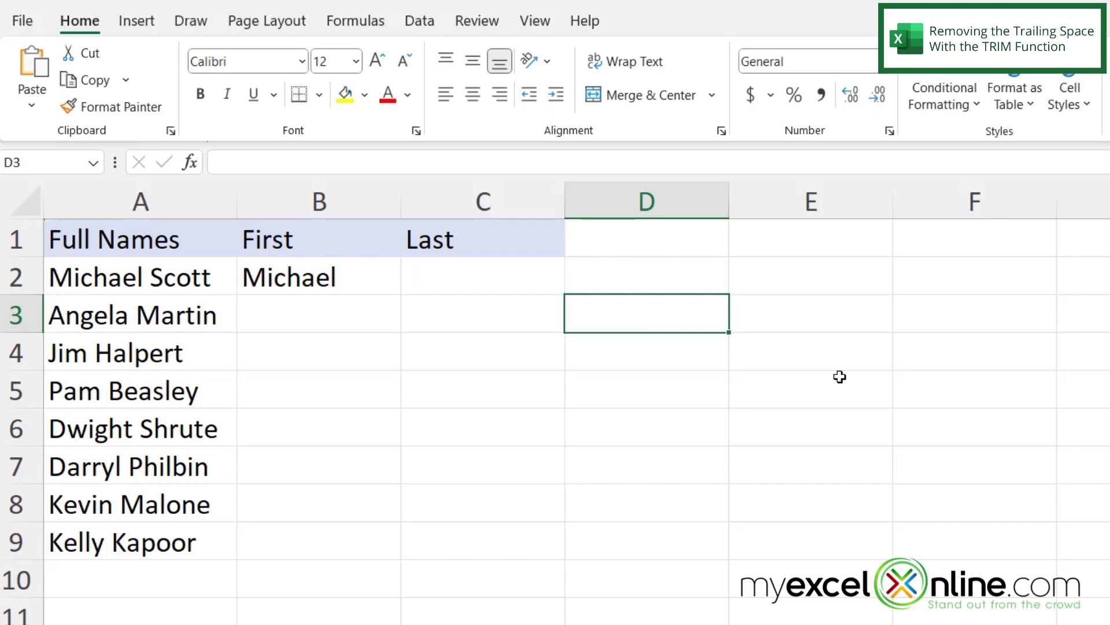
key("Up")
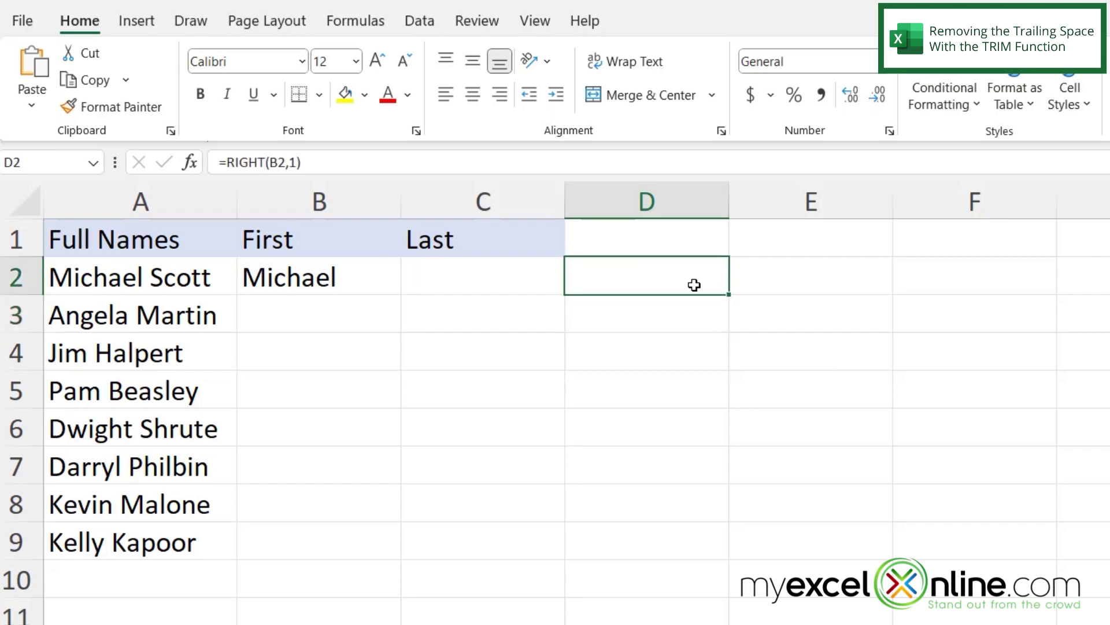
left_click(364, 263)
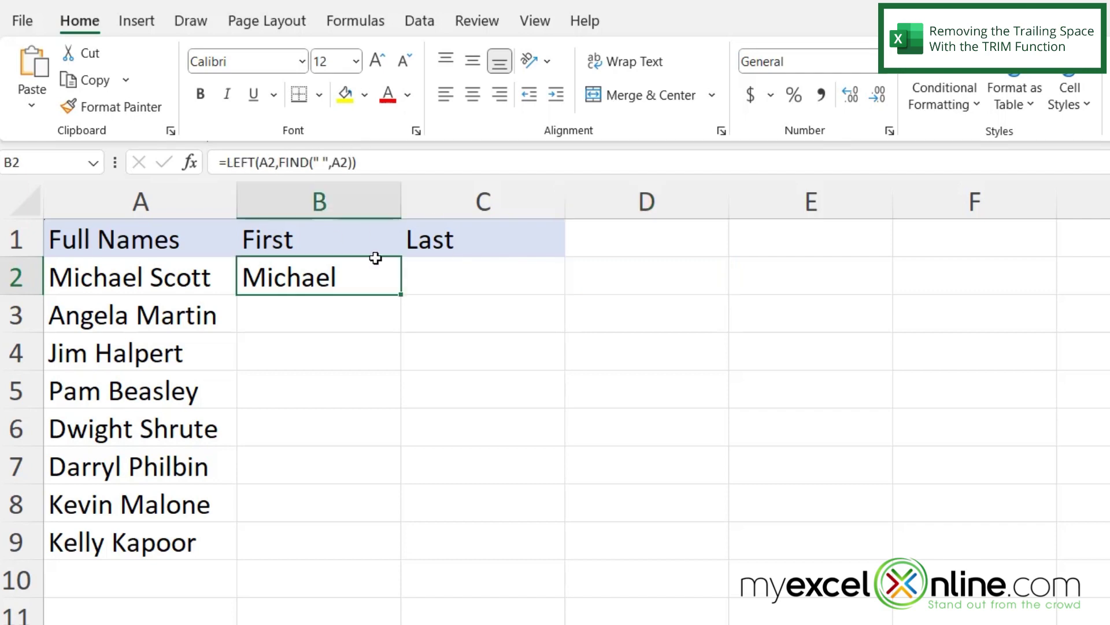
left_click(698, 283)
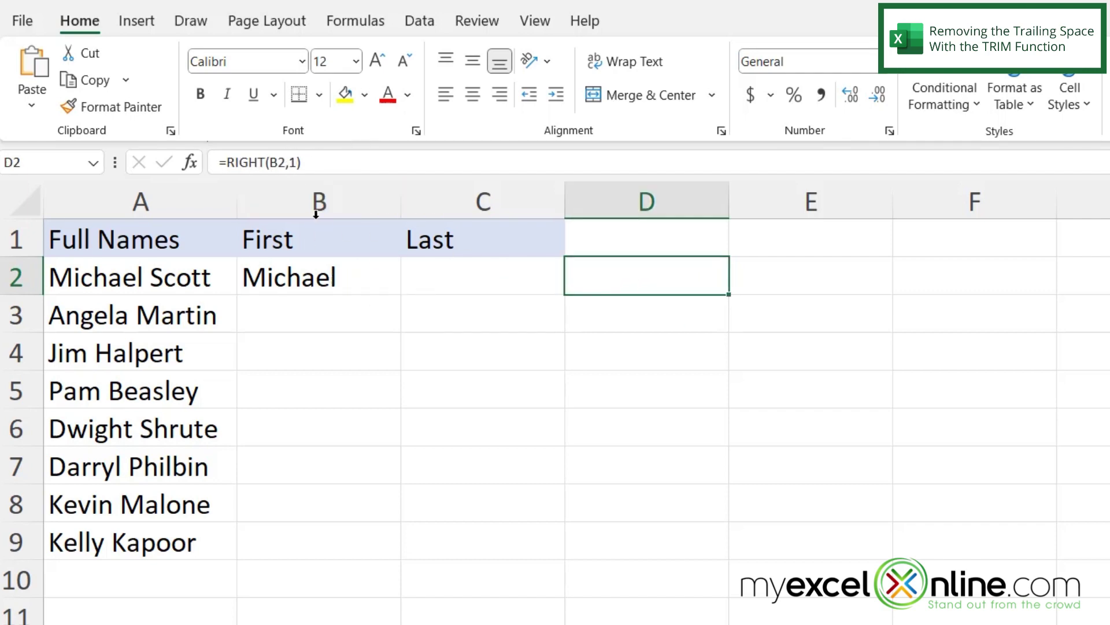
Step: Change the formula in B2 to =LEFT(A2,FIND(" ",A2)-1) and check the last-character test in D2
left_click(312, 277)
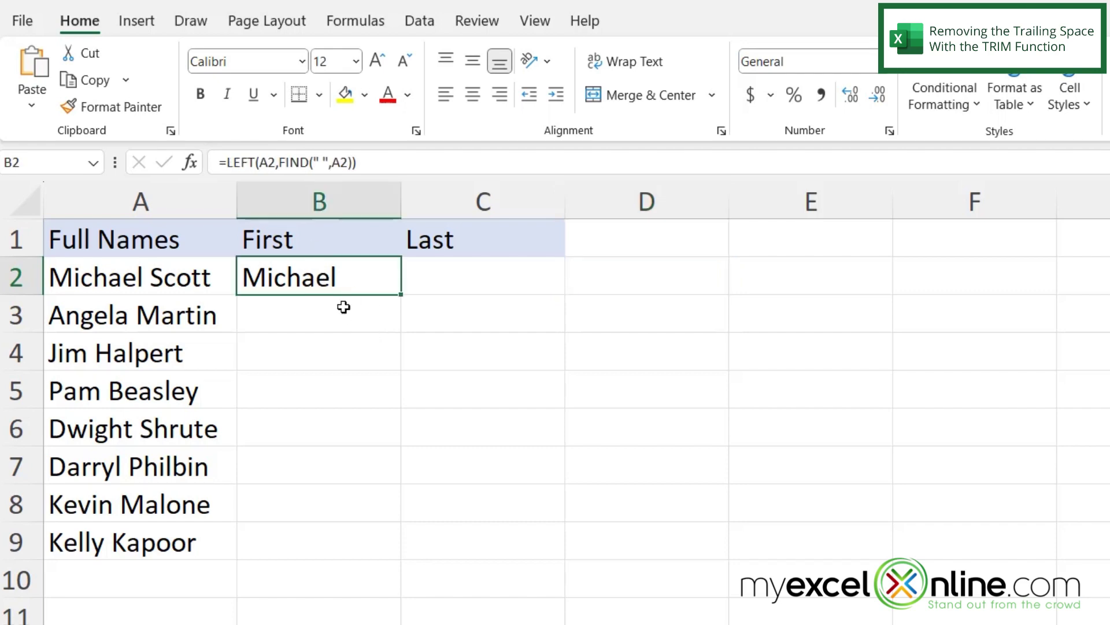
left_click(354, 162)
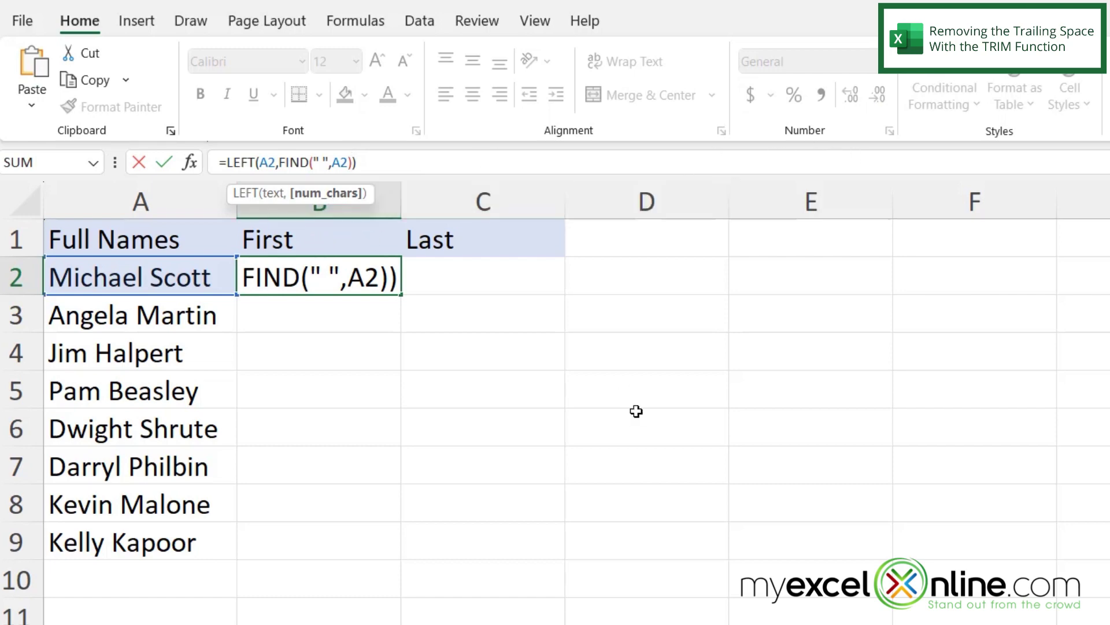
type("-1")
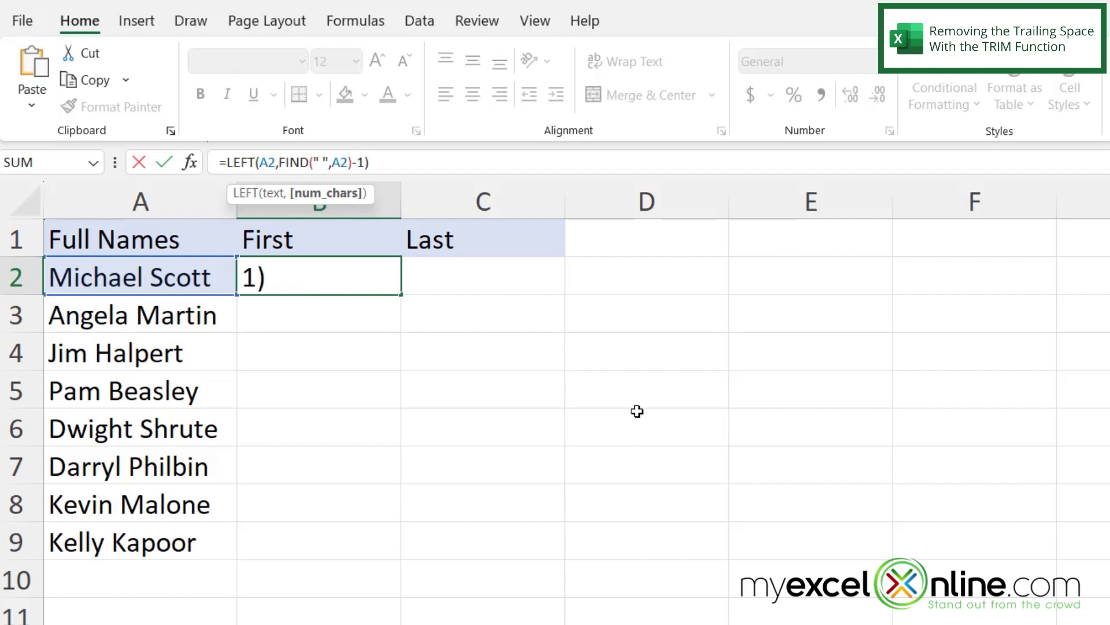
key("Return")
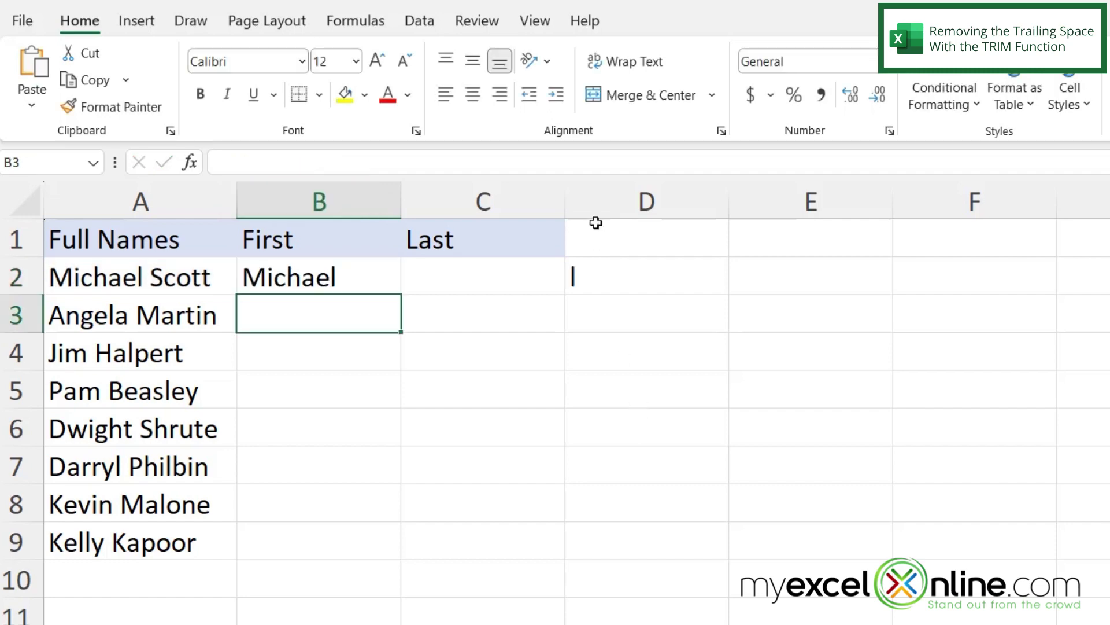
left_click(590, 269)
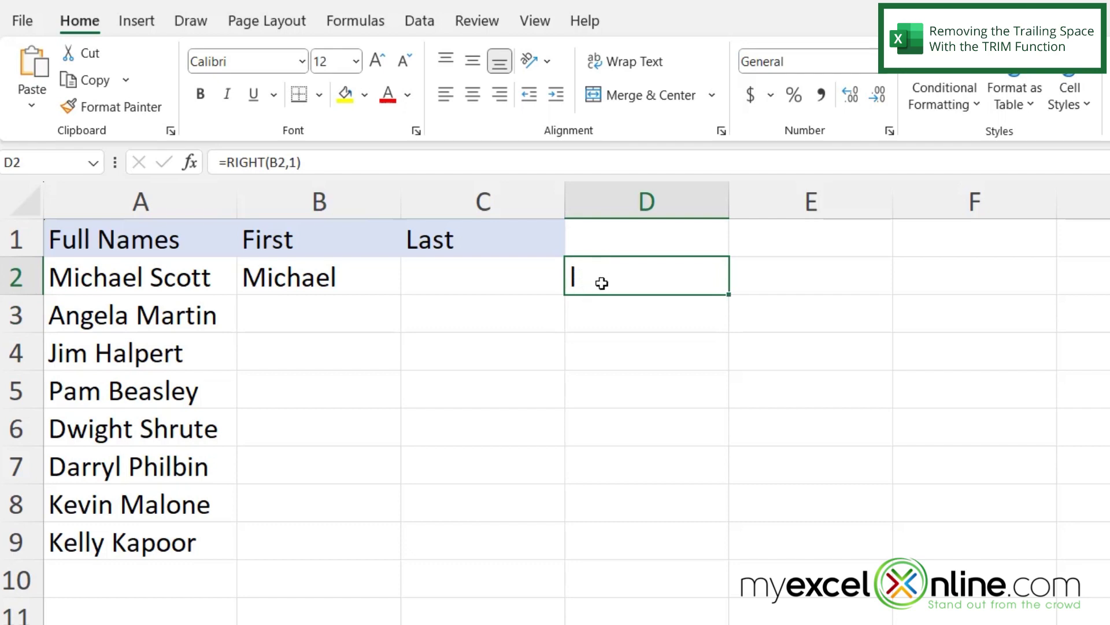
Step: Remove the -1 from B2's formula and wrap it in TRIM as =TRIM(LEFT(A2,FIND(" ",A2))), checking the test in D2
left_click(318, 277)
left_click(362, 162)
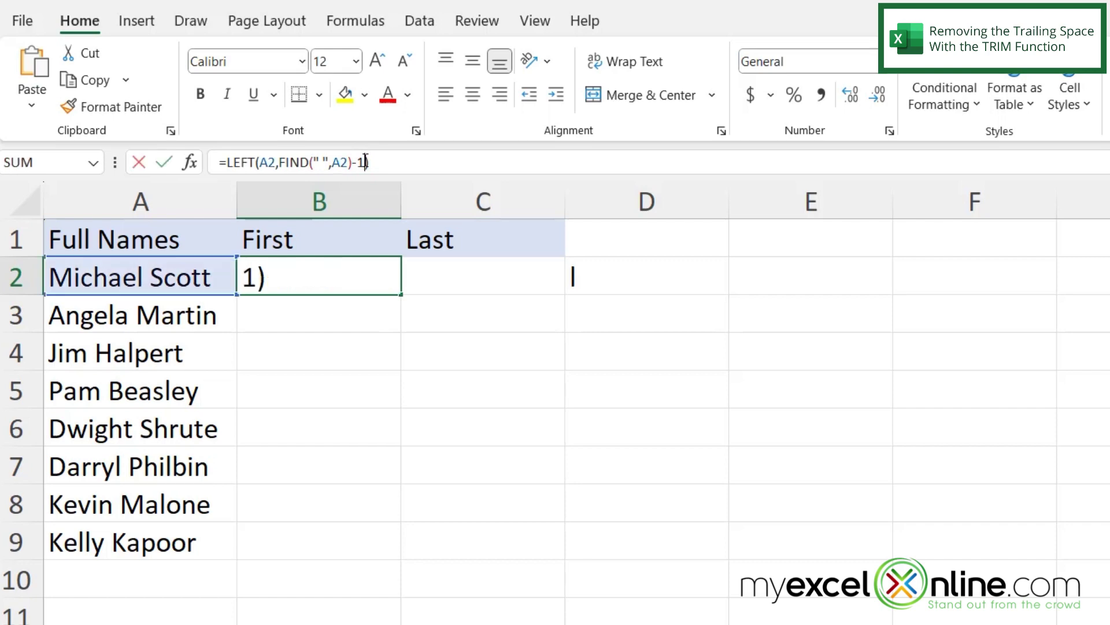
key("BackSpace")
key("BackSpace")
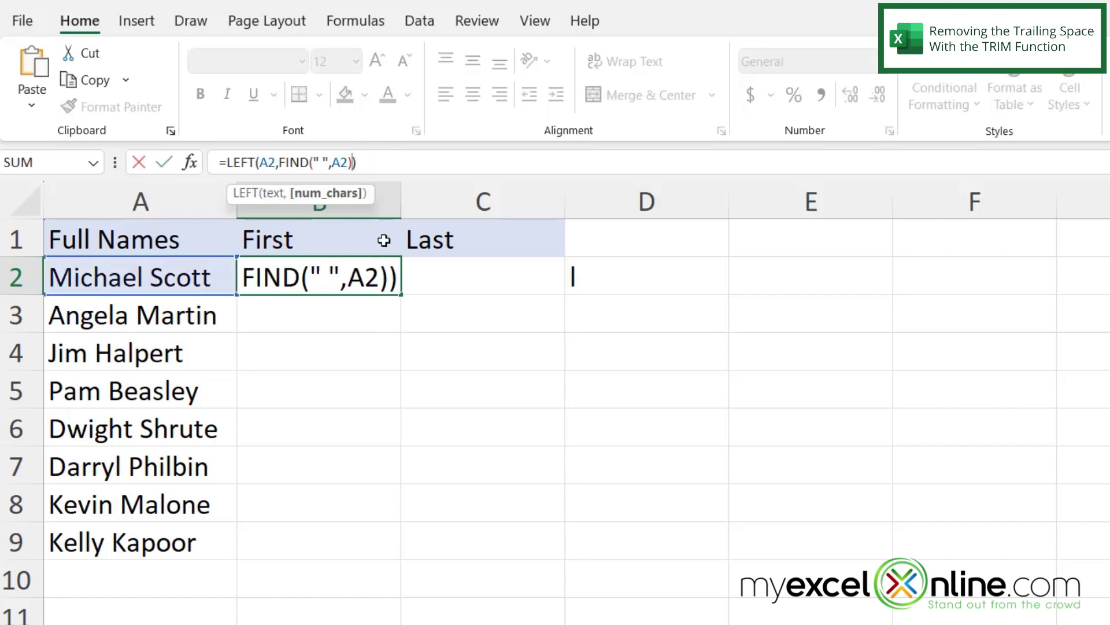
left_click(225, 162)
type("trim")
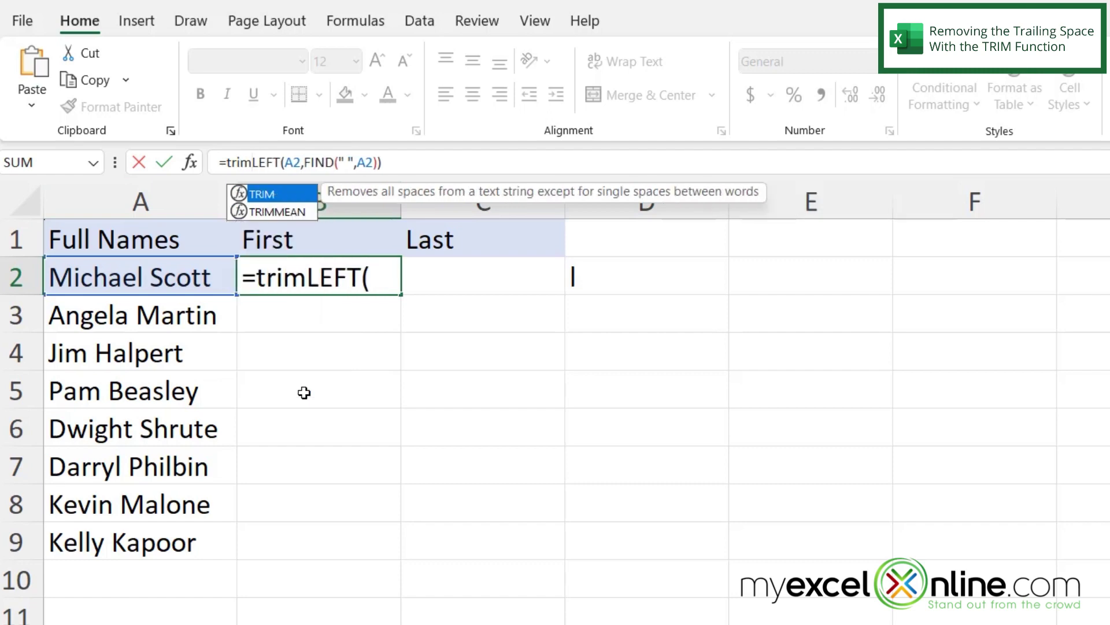
type("(")
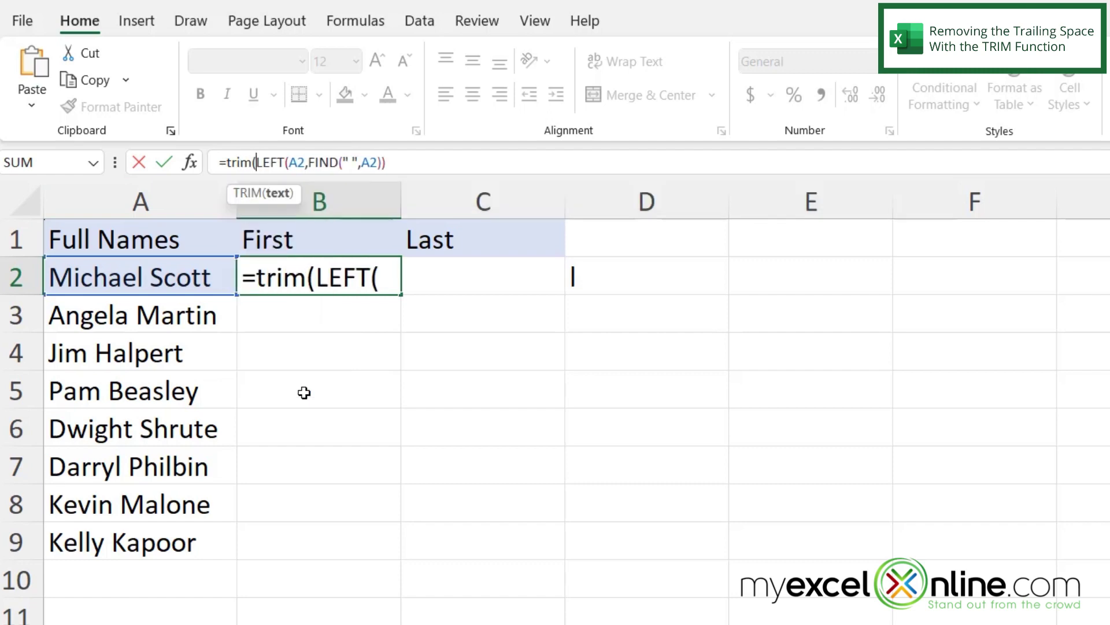
left_click(401, 158)
type(")")
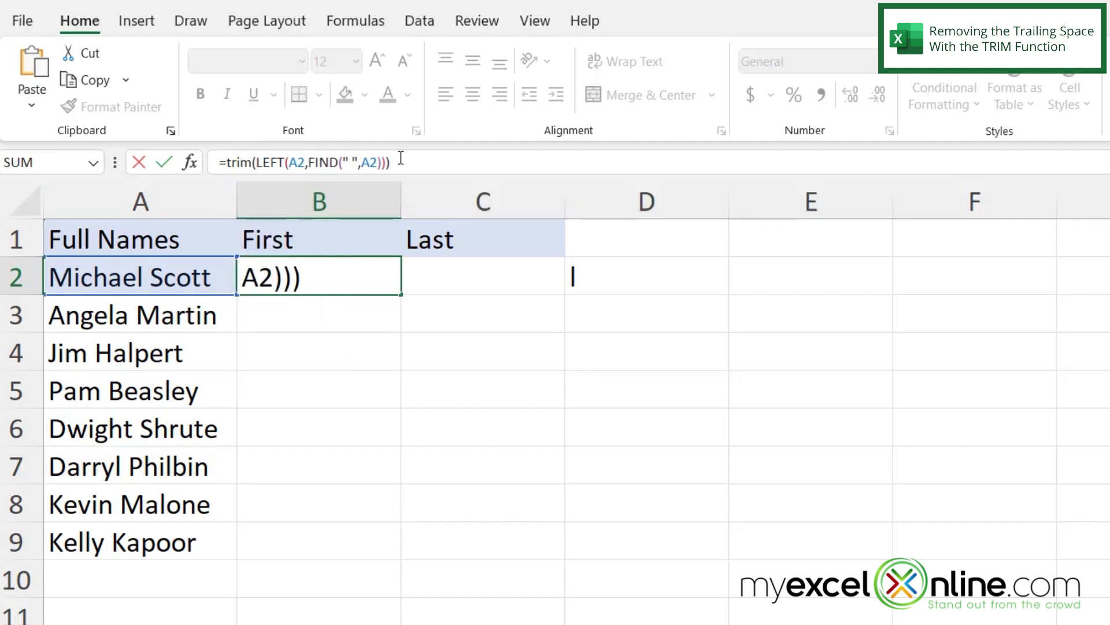
key("Return")
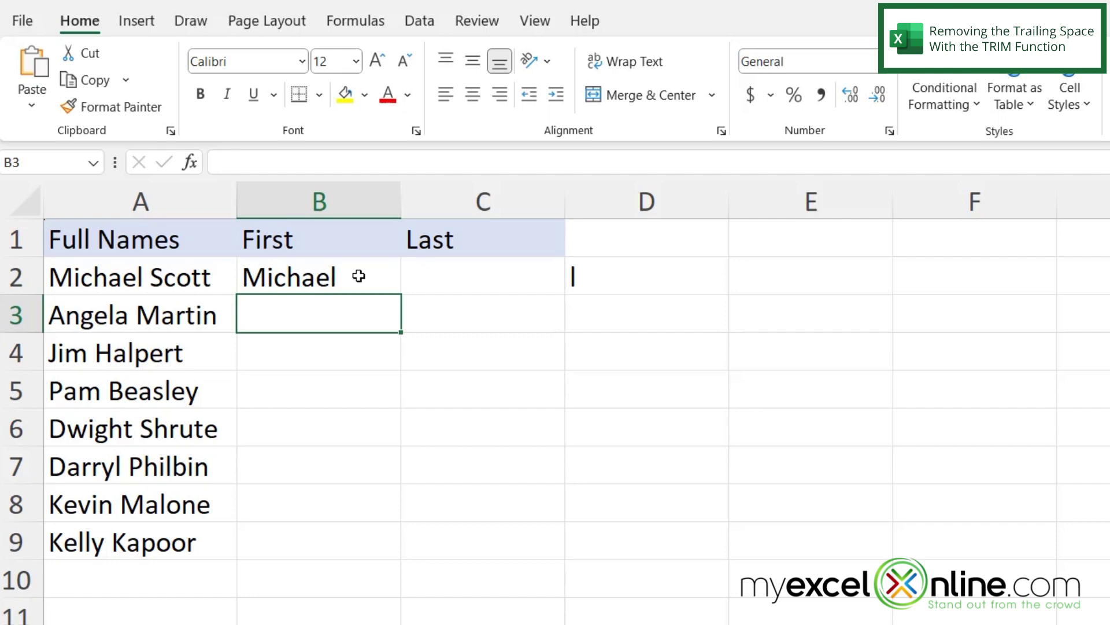
left_click(586, 277)
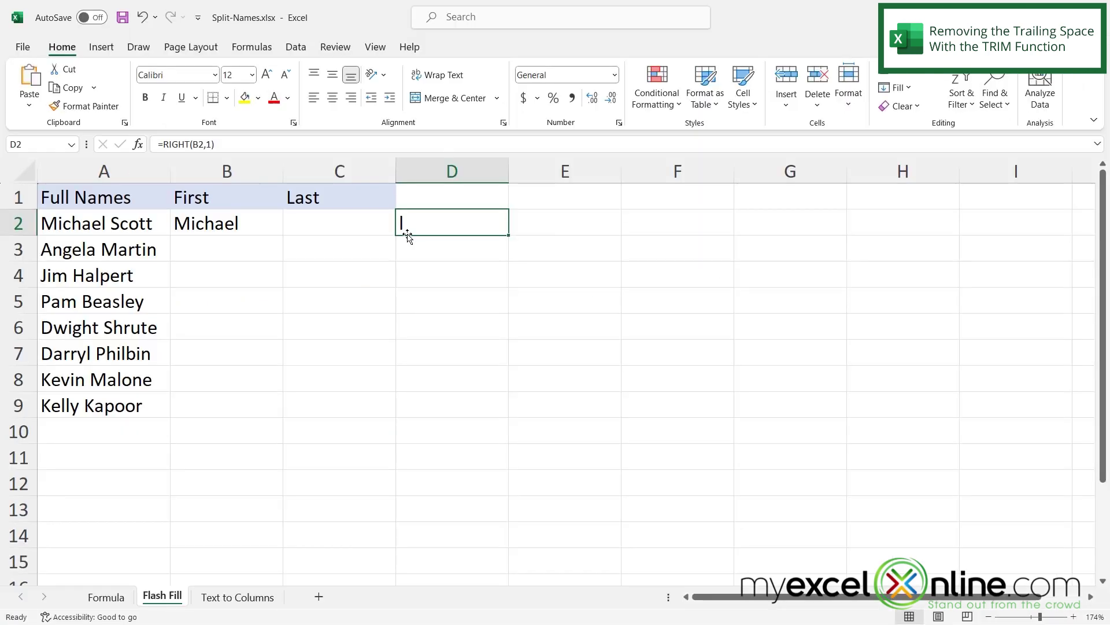
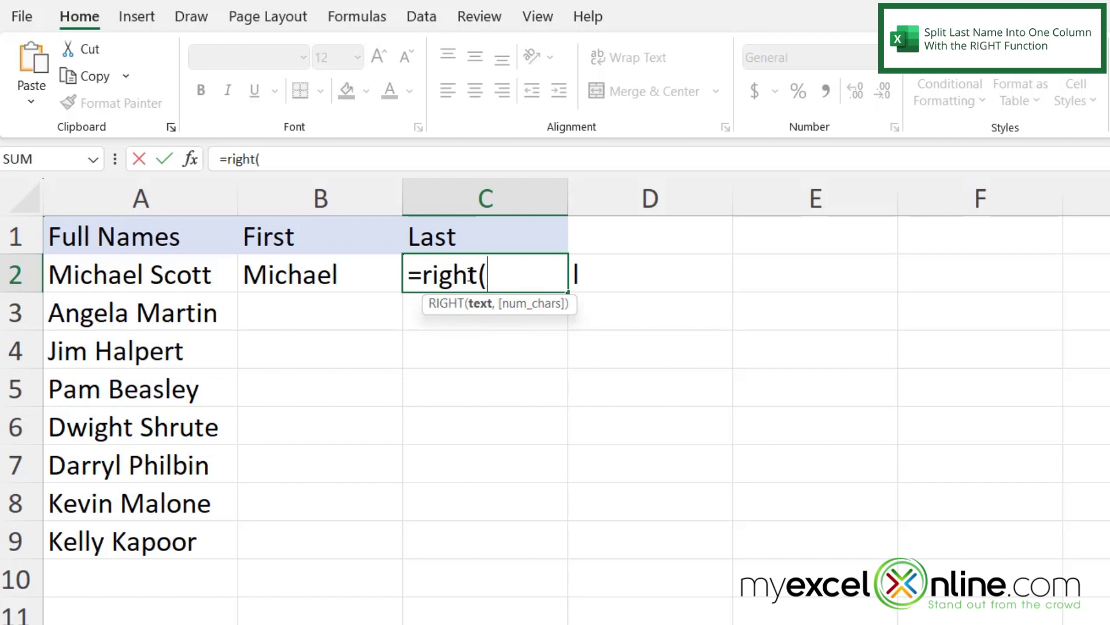
Step: Complete the formula in C2 as =RIGHT(A2,LEN(A2)-FIND(" ",A2)) to extract the last name from A2
left_click(109, 275)
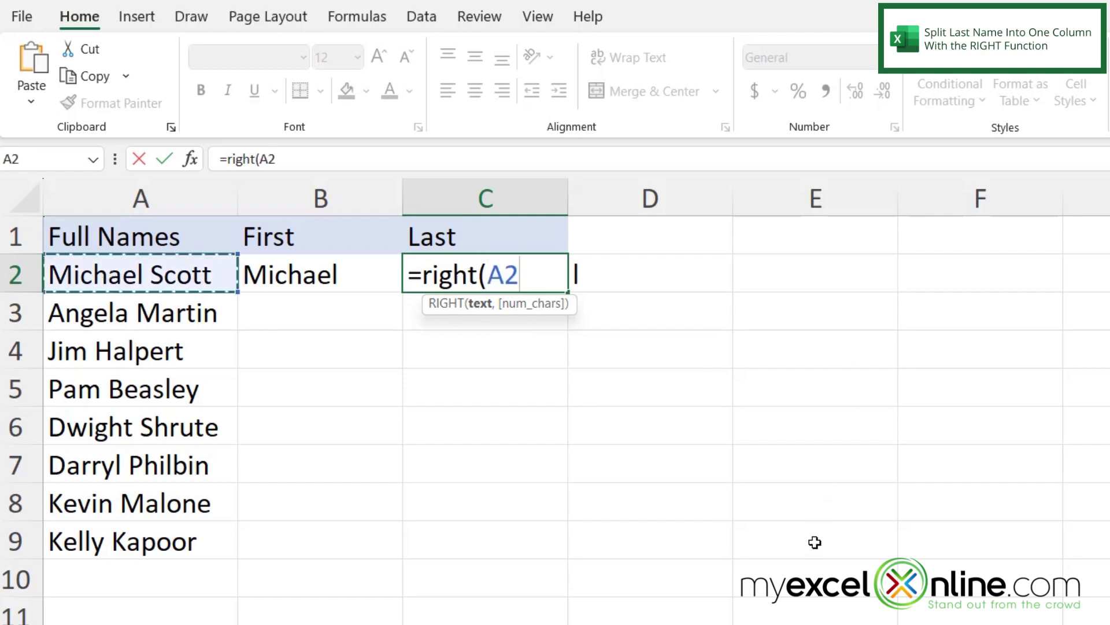
type(",")
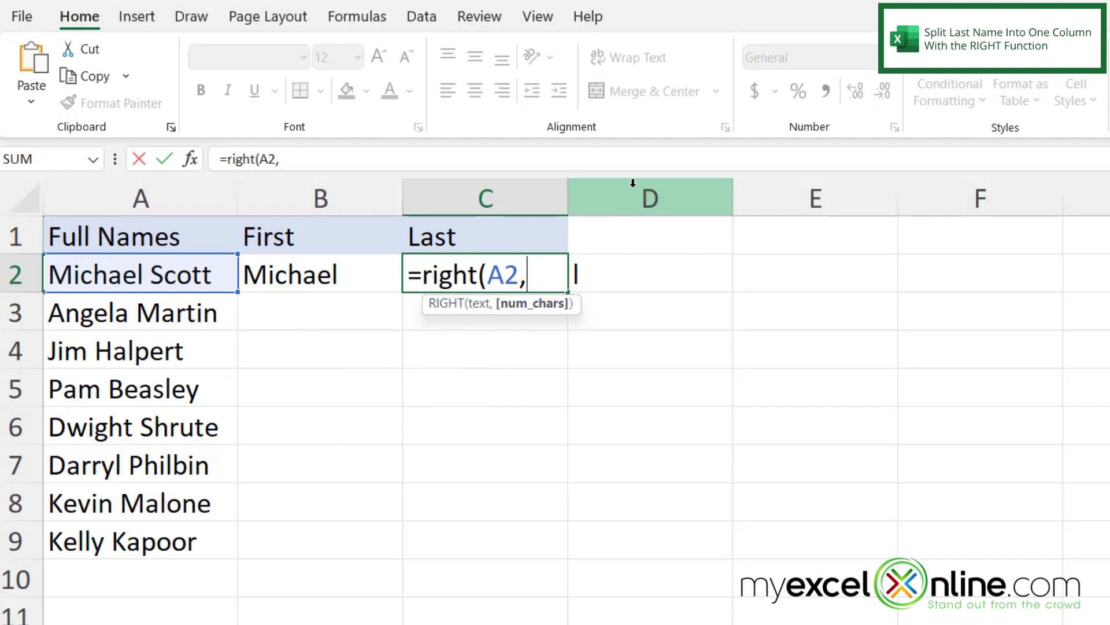
type("len")
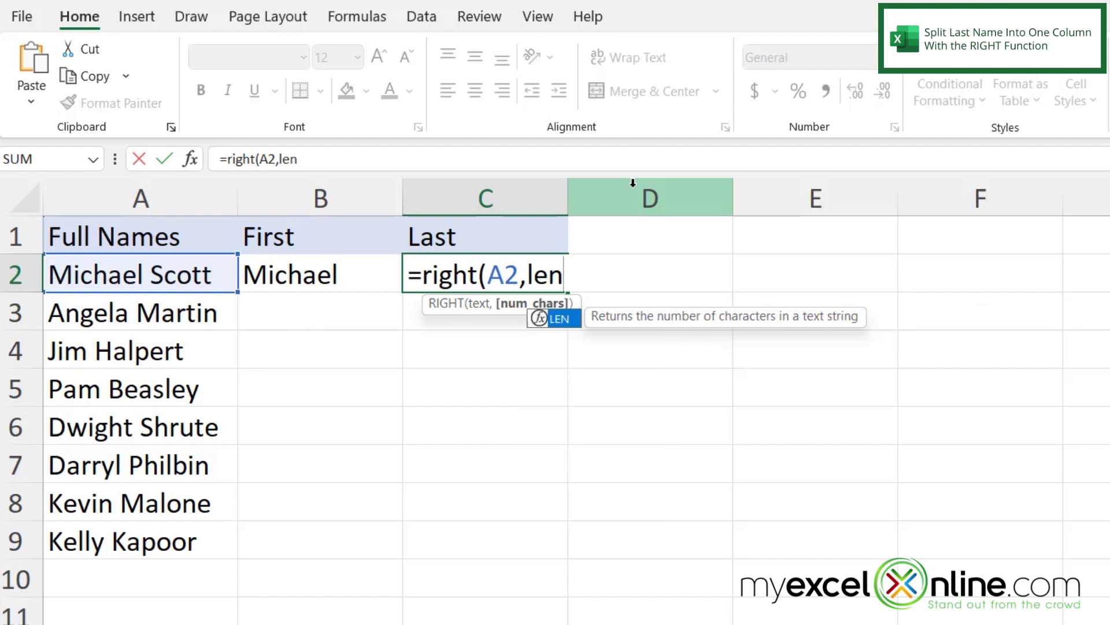
type("(")
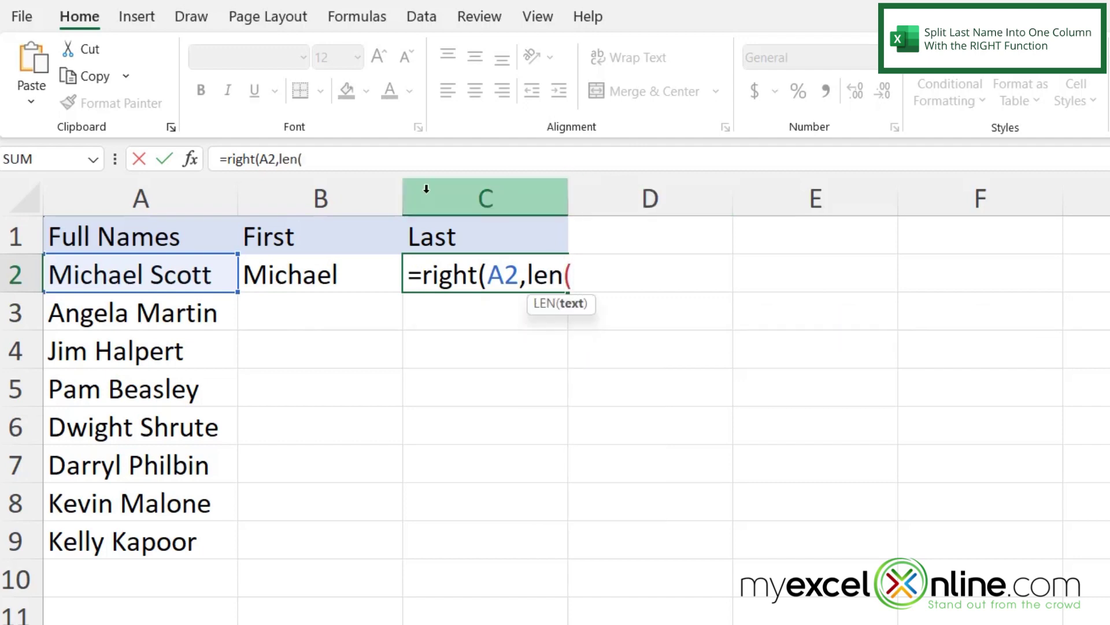
left_click(135, 284)
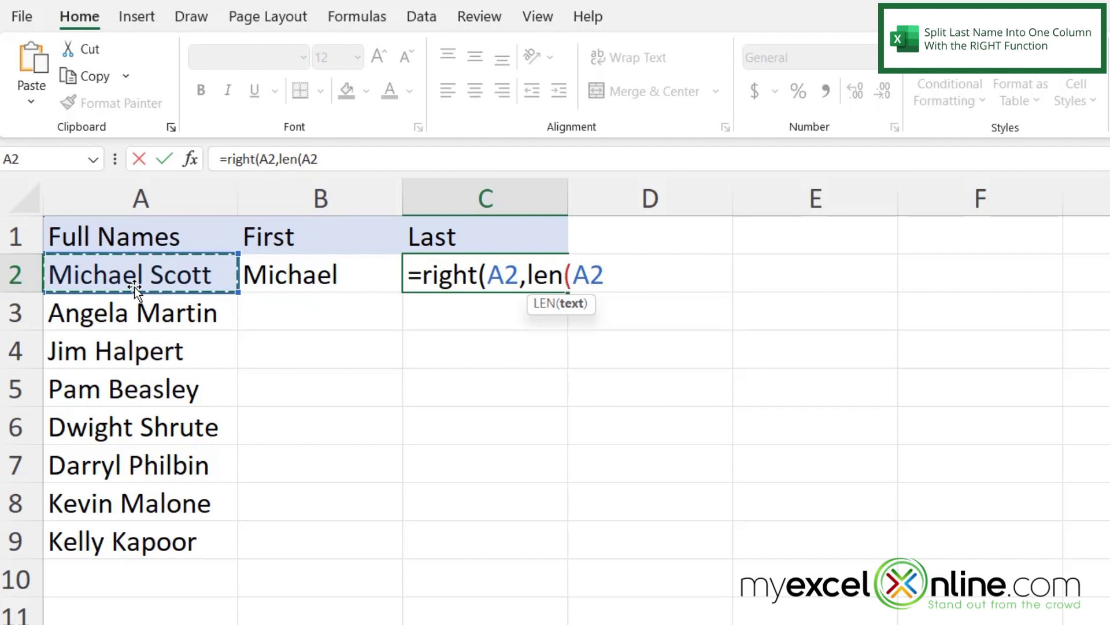
type(")")
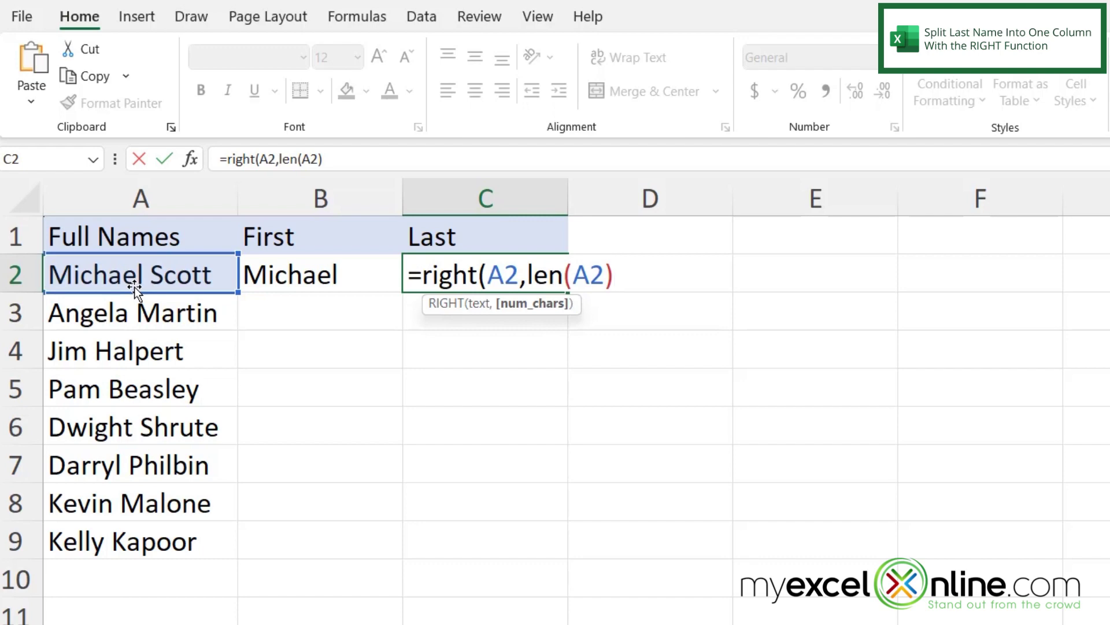
type("-find")
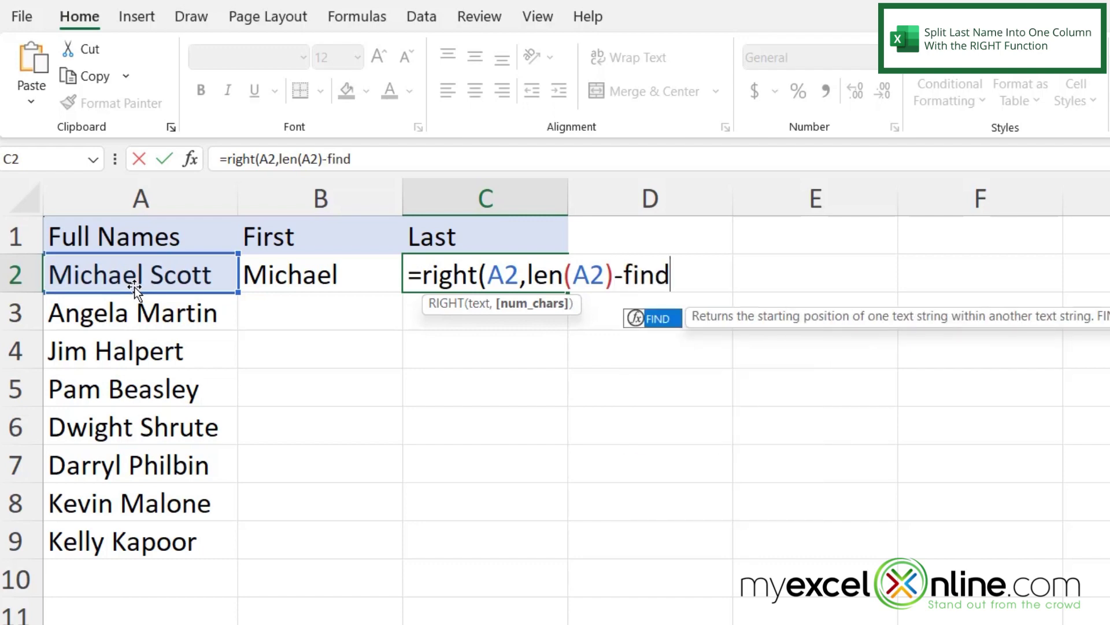
type("(")
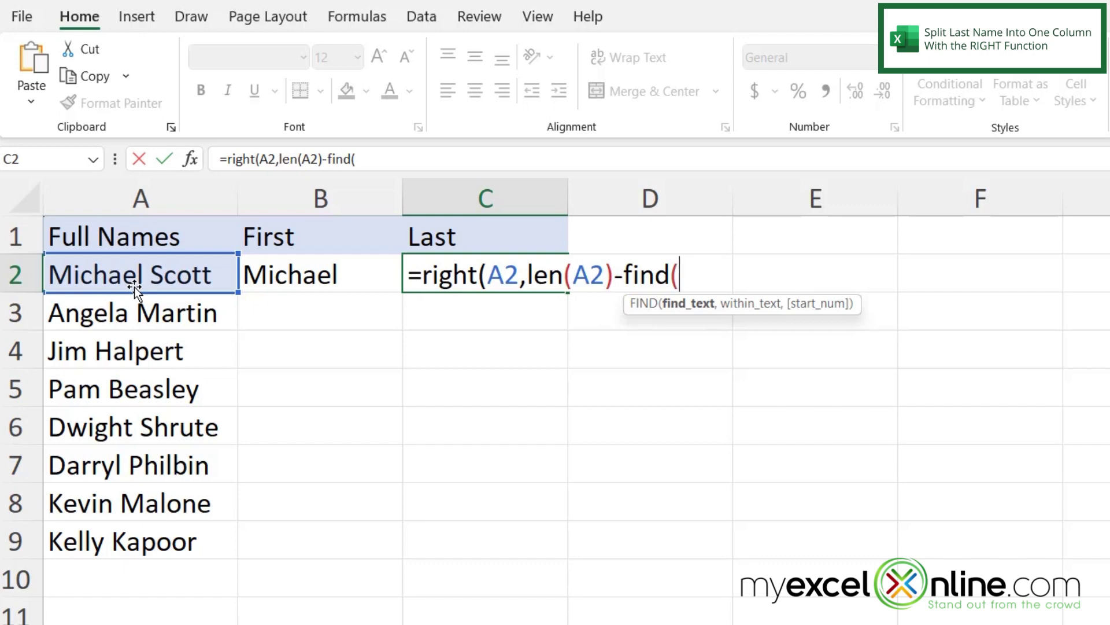
type("\" \",")
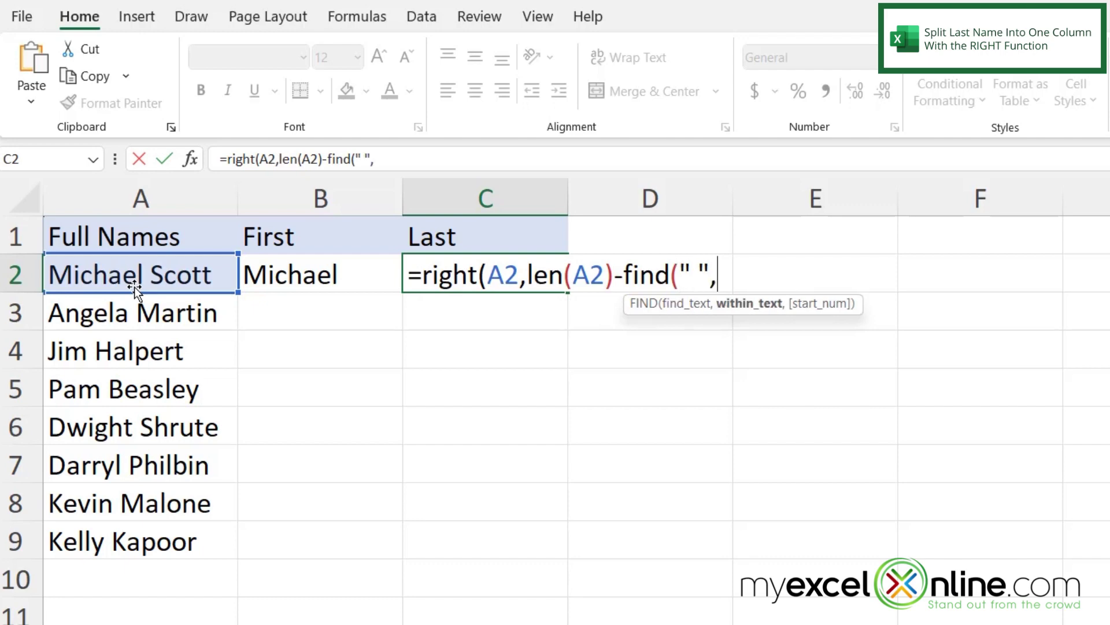
left_click(117, 273)
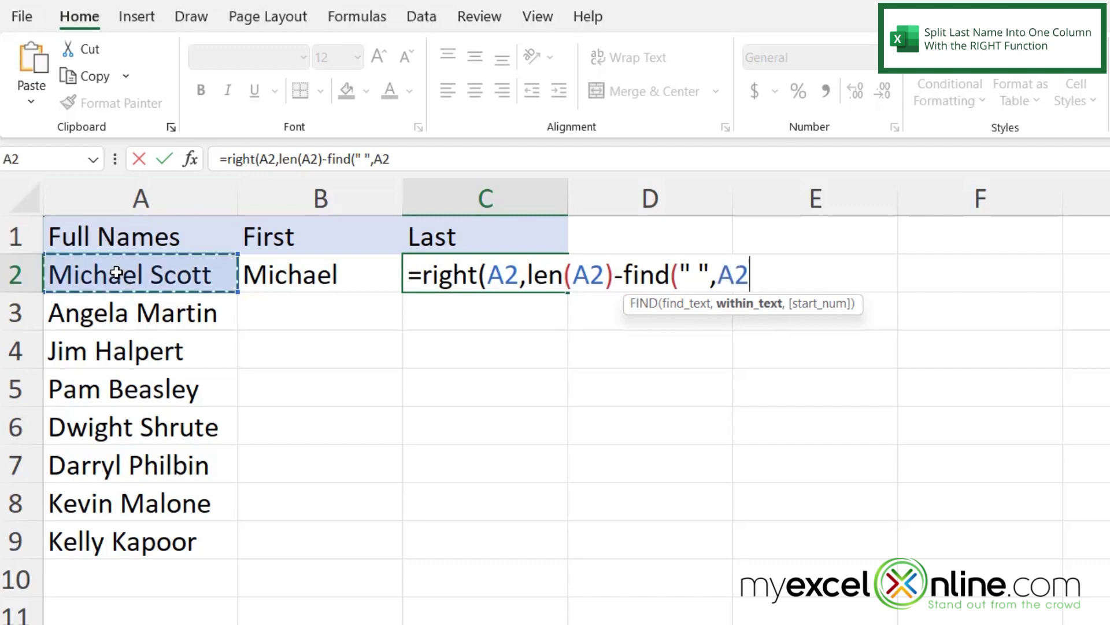
type(")")
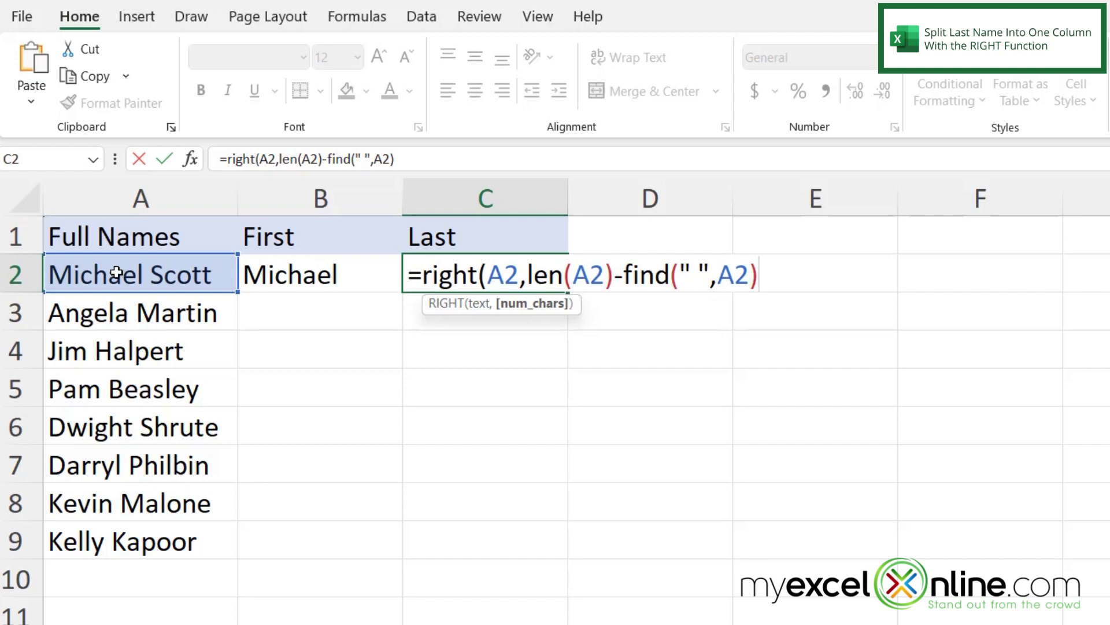
type(")")
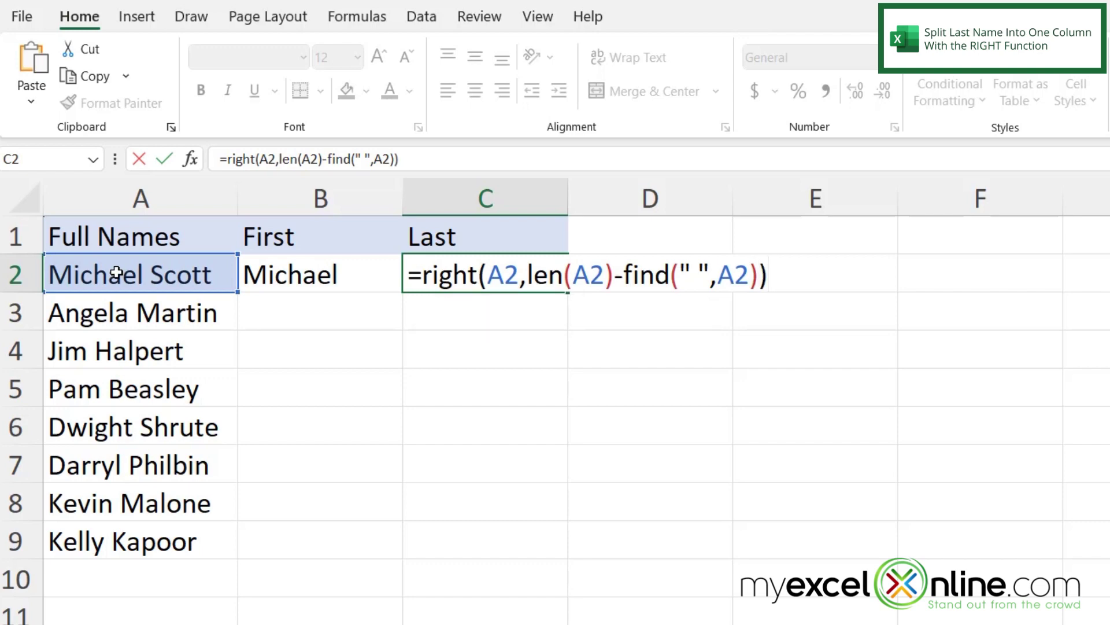
key("Return")
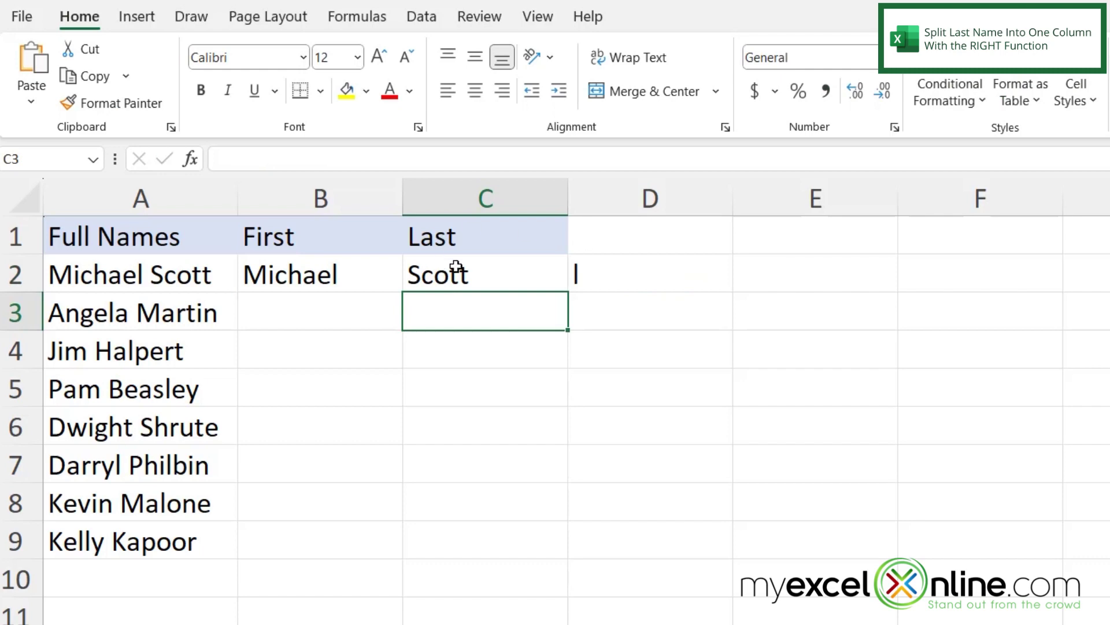
Step: Fill the first and last name formulas in B2:C2 down to row 9, and fill the last-character test in D2 down to D9
left_click(457, 266)
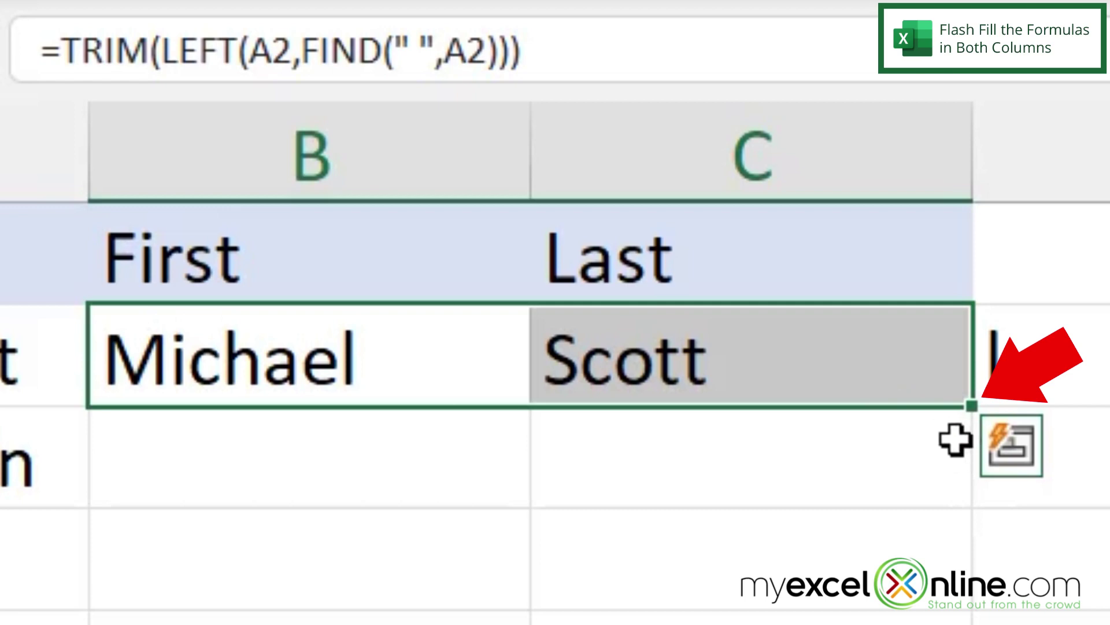
double_click(978, 412)
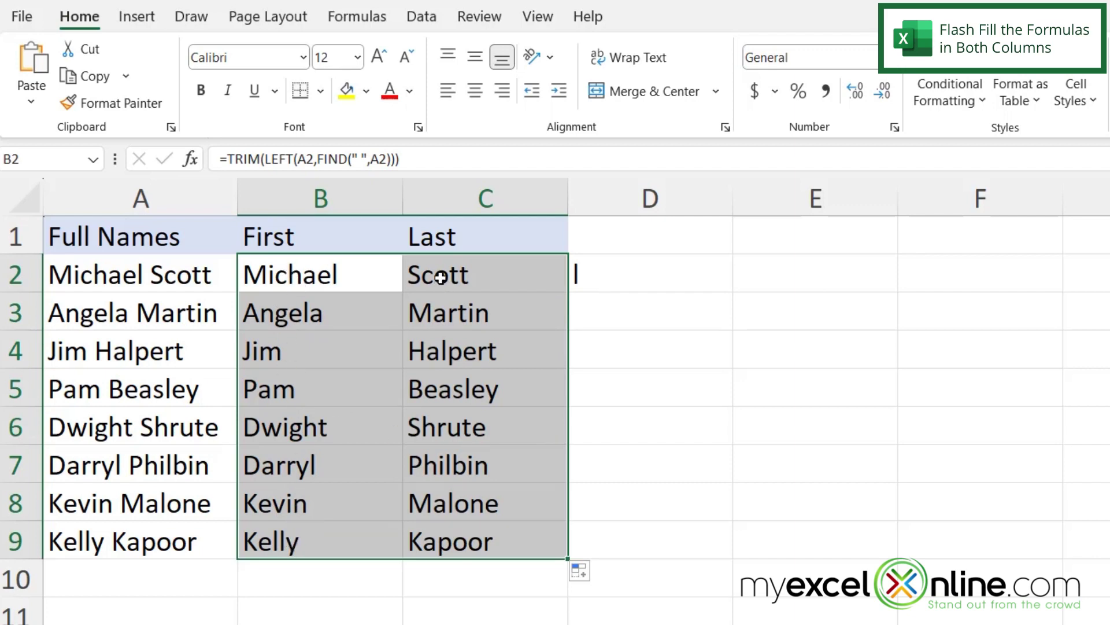
left_click(639, 276)
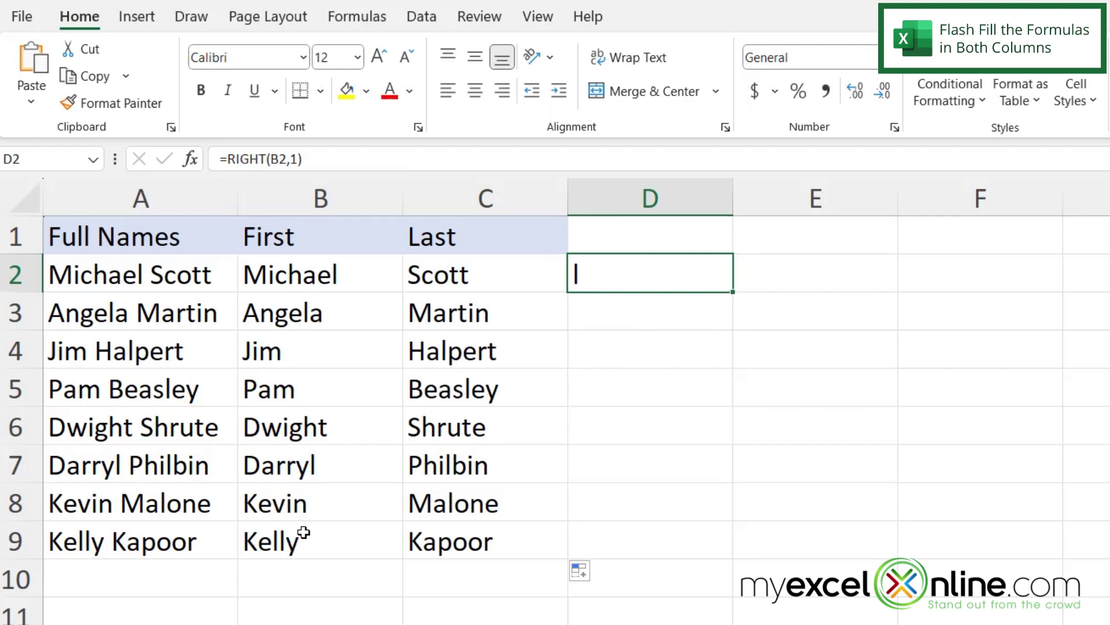
double_click(735, 292)
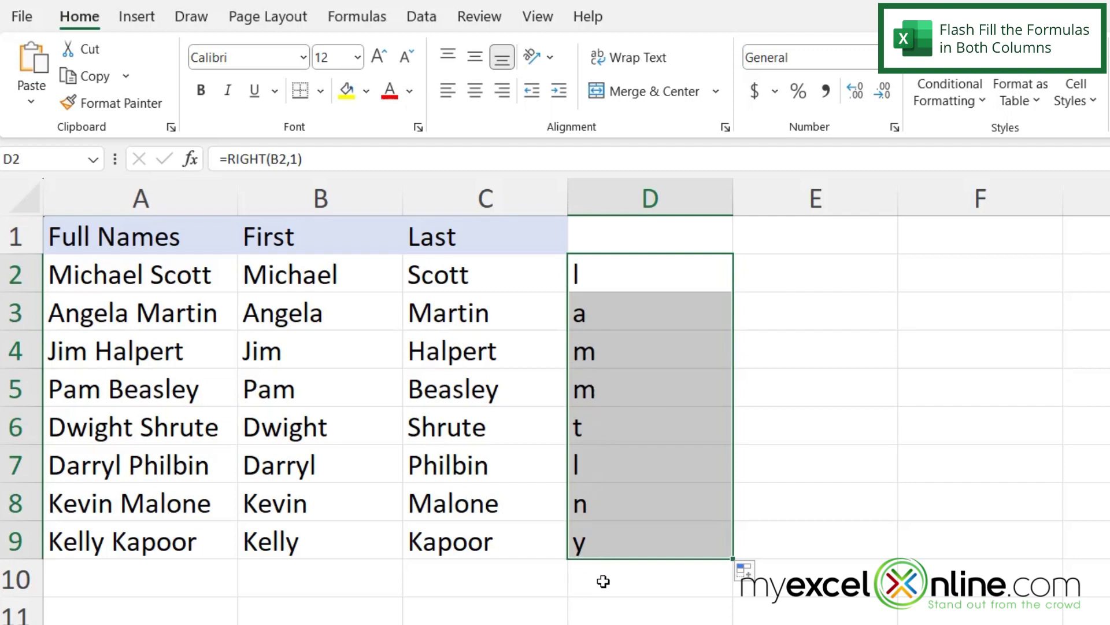
Step: Review the first-name formula in B2 and the last-name formula in C2 without changing them
left_click(354, 275)
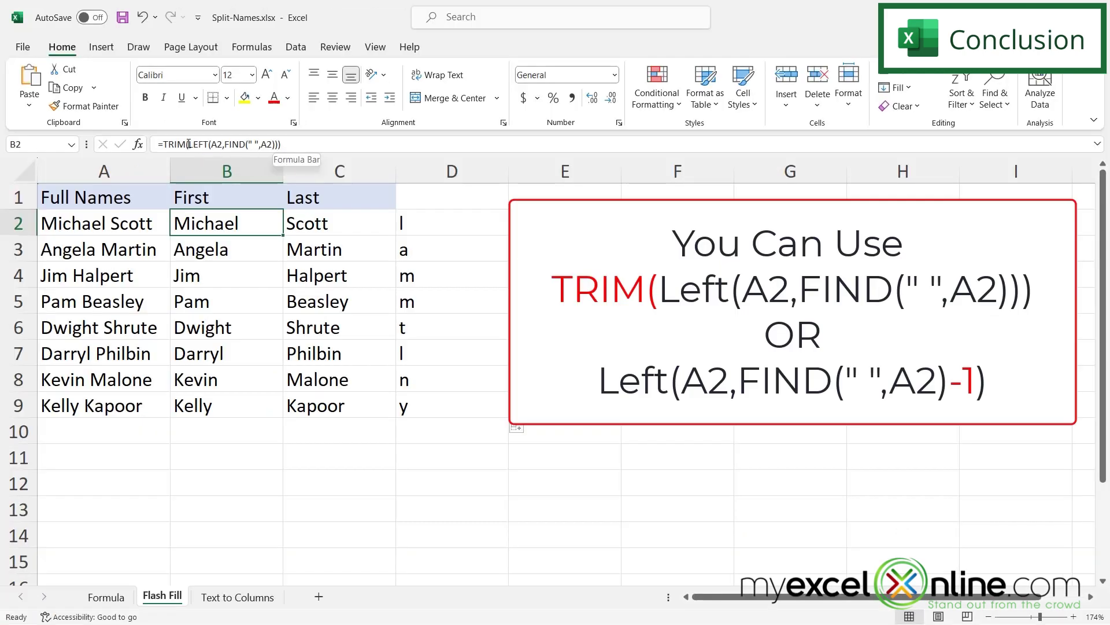
left_click(264, 145)
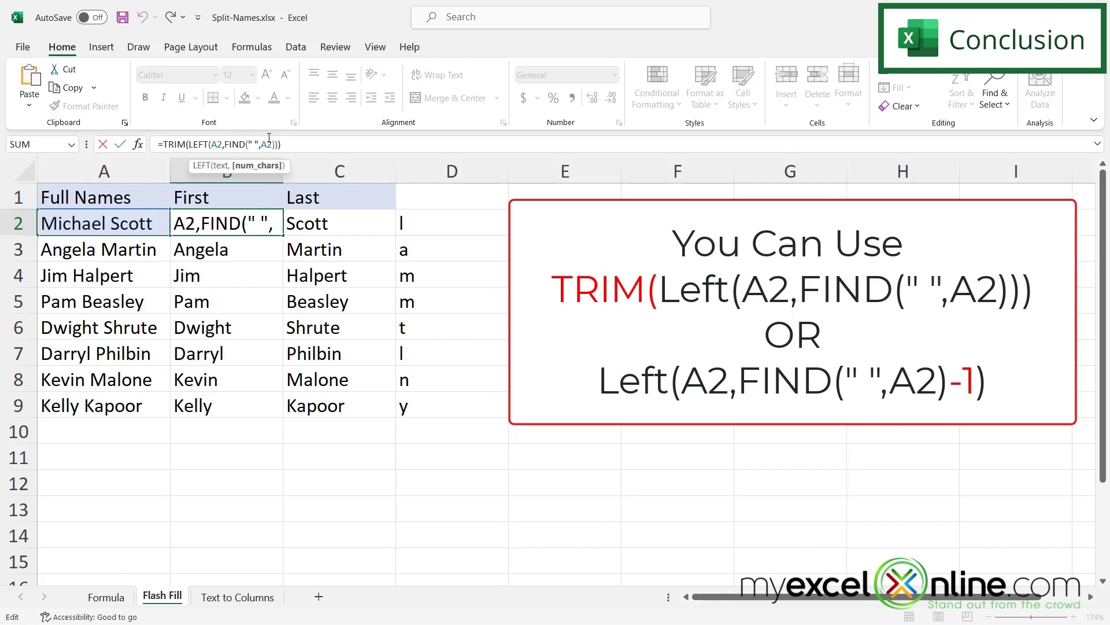
key("ctrl+Return")
key("Right")
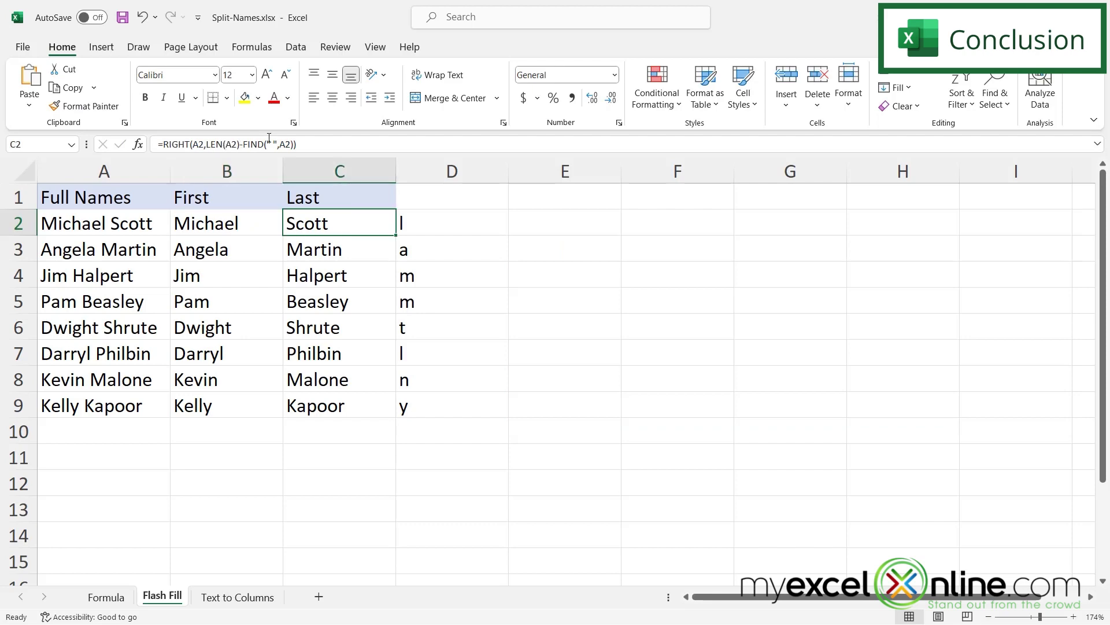